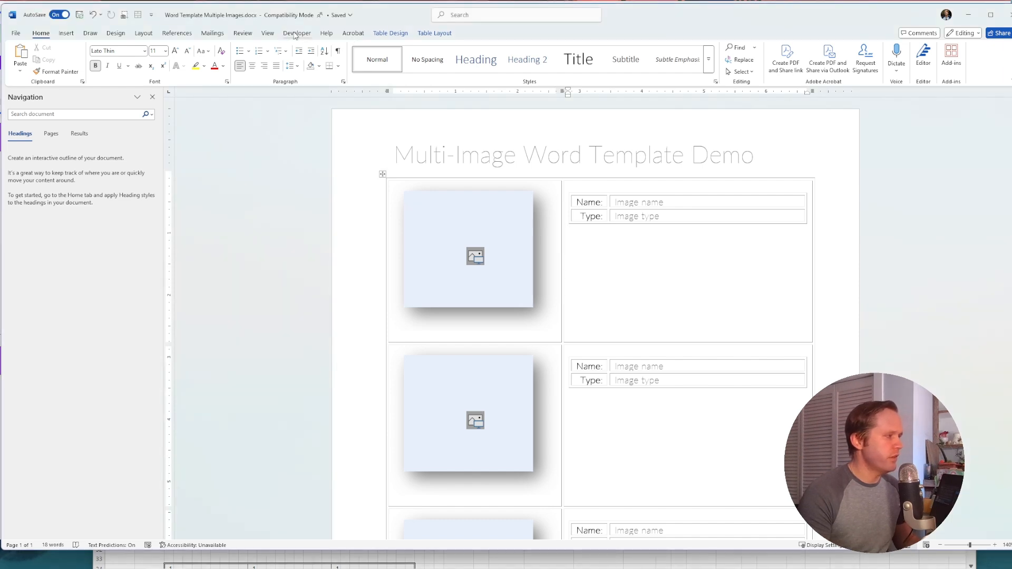
Step: Show the Developer tools and confirm in Word Options > Customize Ribbon that Developer is ticked
{"action": "left_click", "coordinate": [296, 33]}
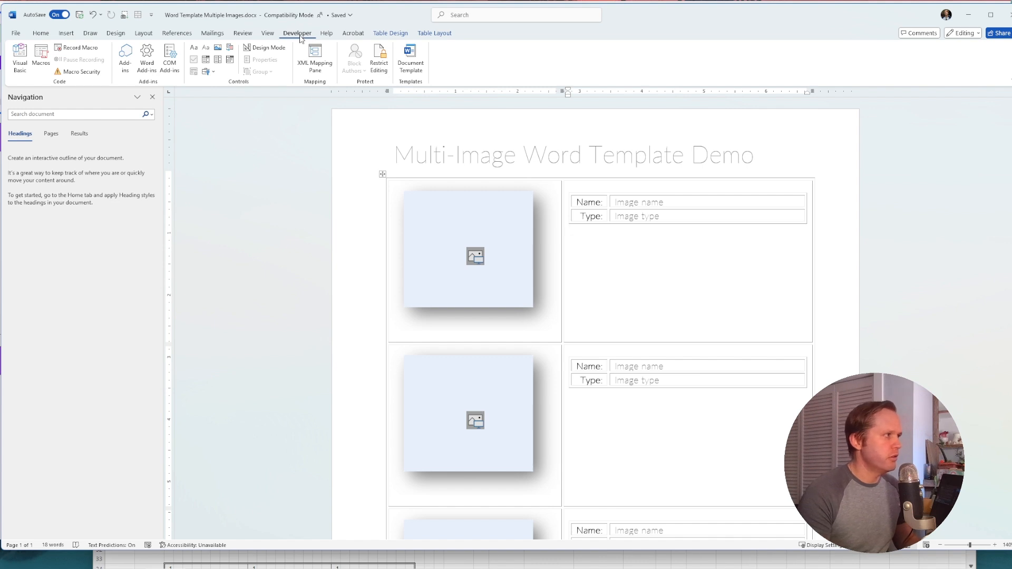
{"action": "left_click", "coordinate": [16, 33]}
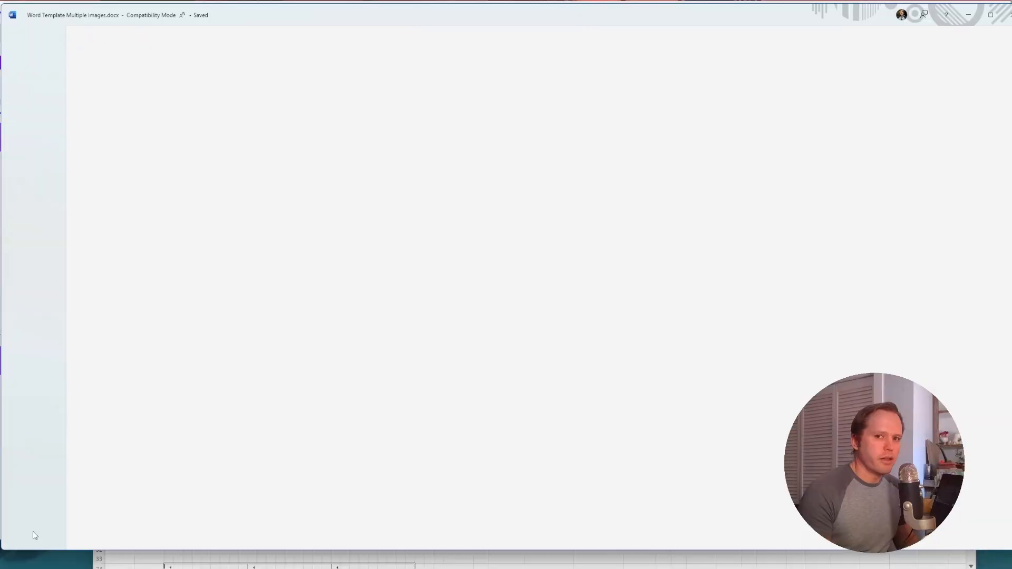
{"action": "left_click", "coordinate": [33, 532]}
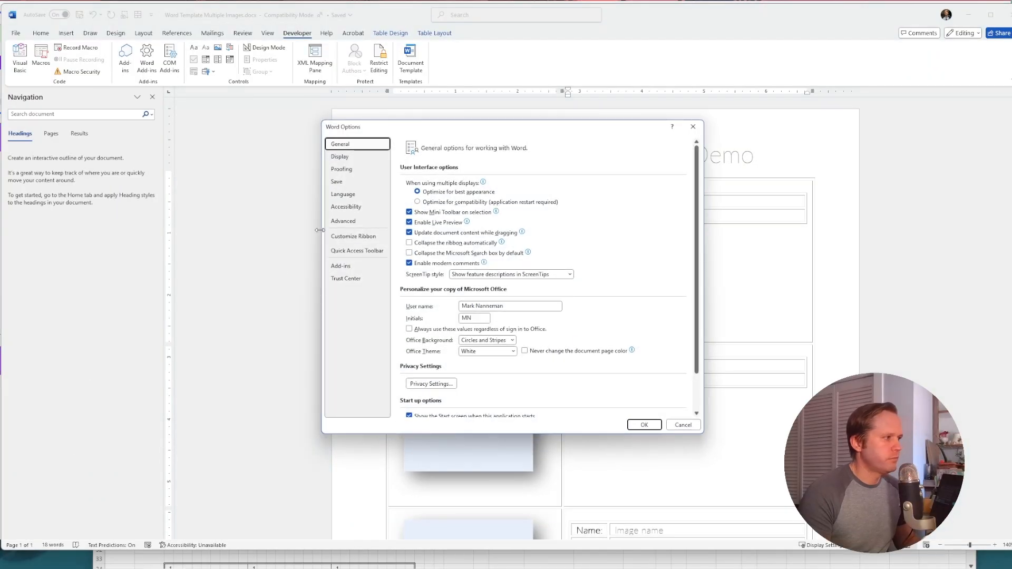
{"action": "left_click", "coordinate": [353, 236]}
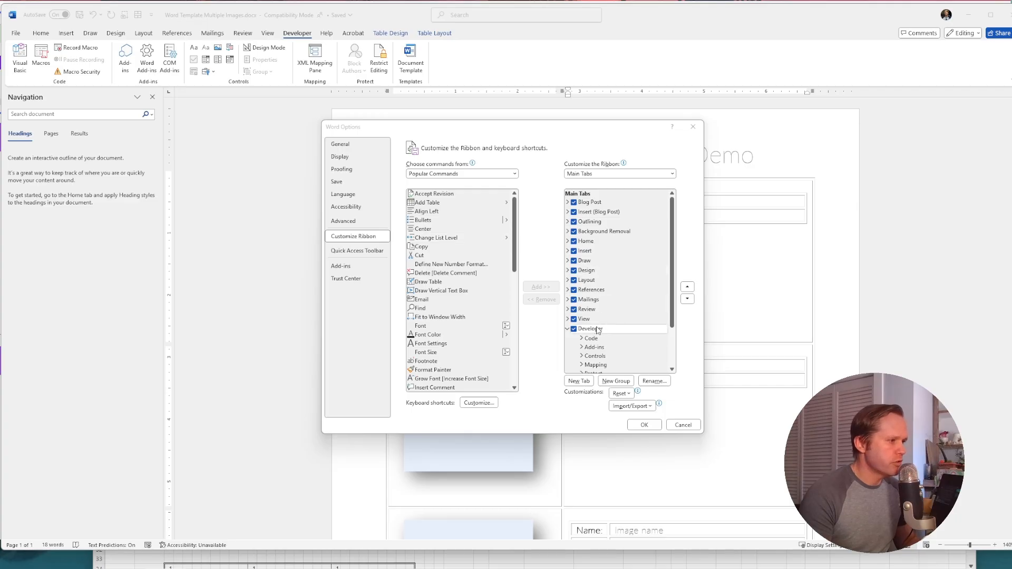
{"action": "left_click", "coordinate": [640, 424]}
{"action": "left_click", "coordinate": [385, 177]}
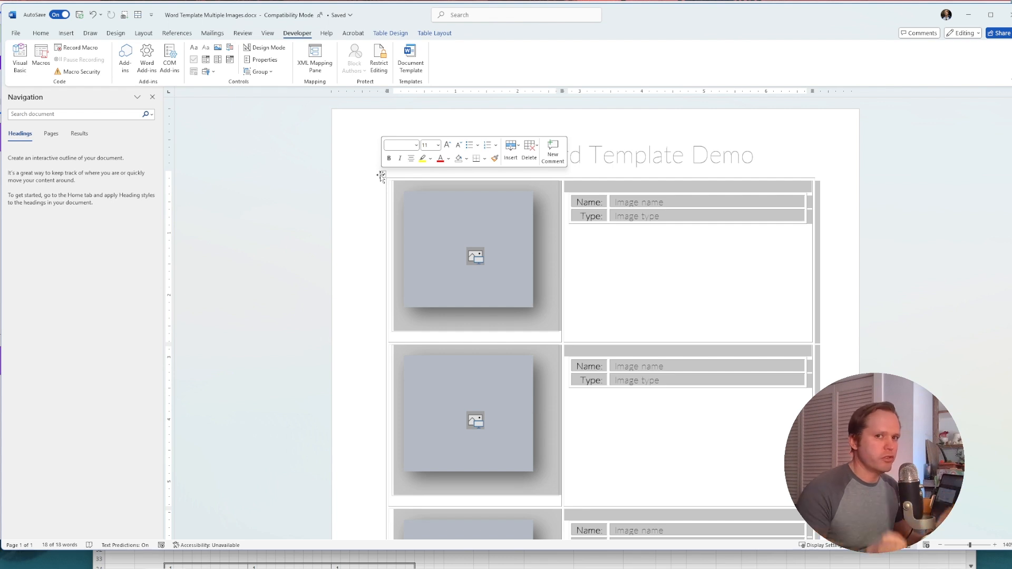
{"action": "left_click", "coordinate": [456, 218]}
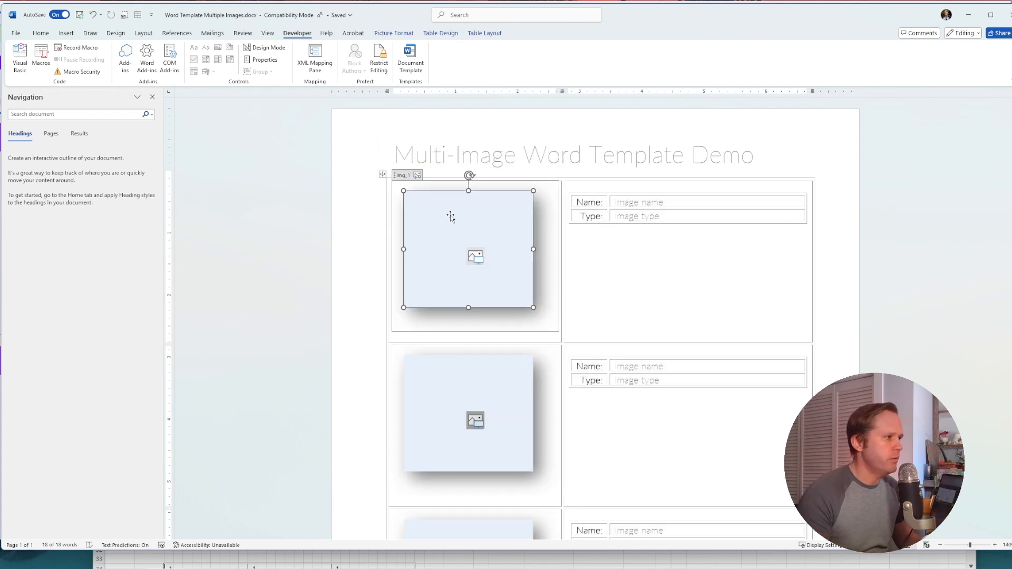
{"action": "left_click", "coordinate": [384, 175]}
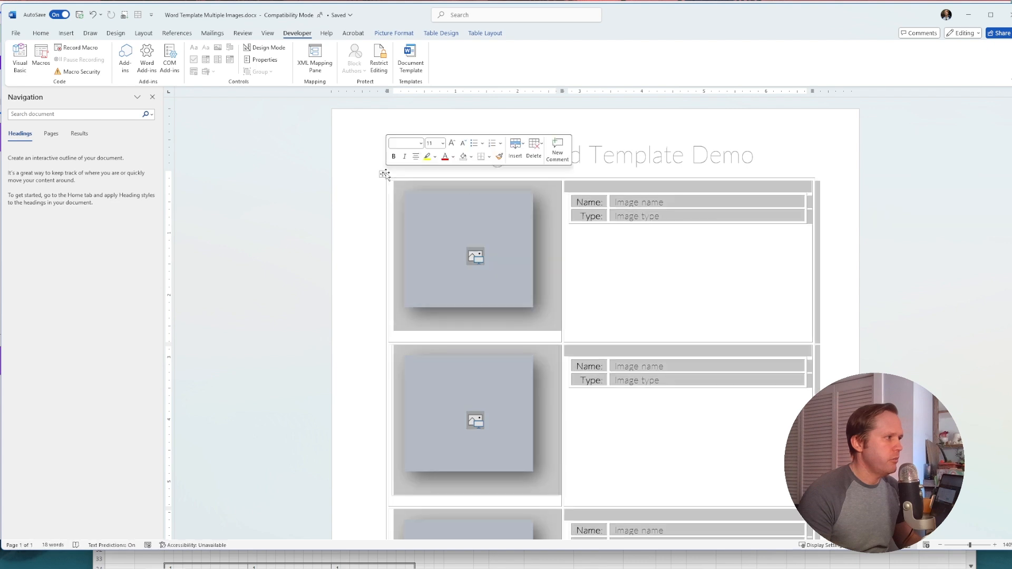
{"action": "left_click", "coordinate": [598, 275]}
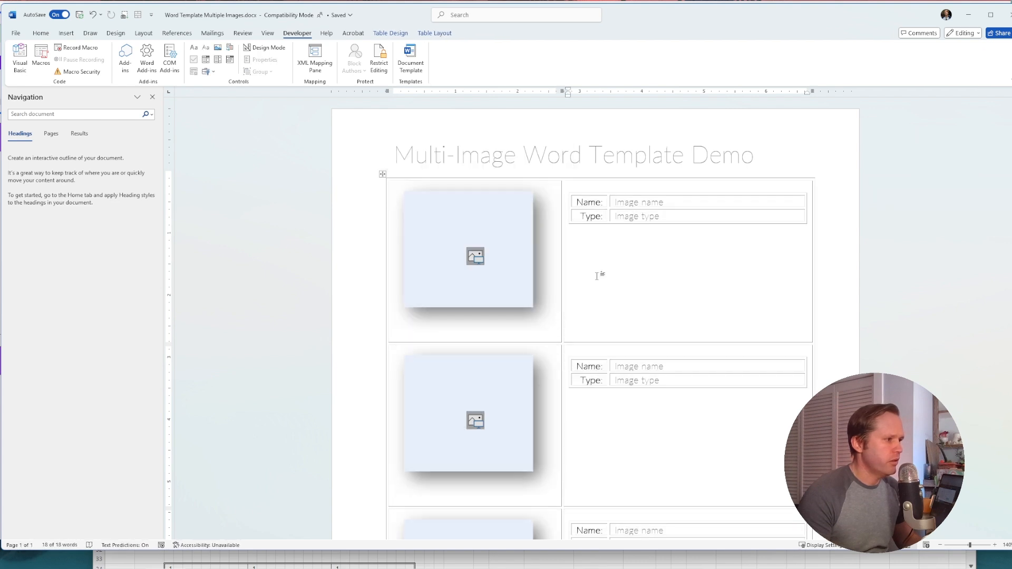
{"action": "left_click", "coordinate": [492, 251]}
{"action": "scroll", "coordinate": [507, 269], "scroll_direction": "down", "scroll_amount": 3}
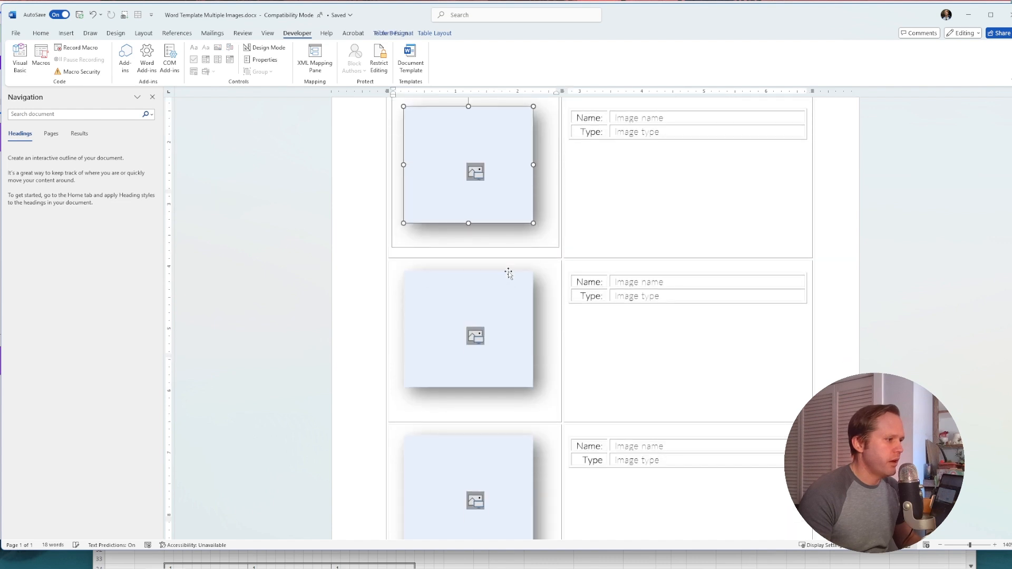
{"action": "scroll", "coordinate": [553, 301], "scroll_direction": "down", "scroll_amount": 2}
{"action": "scroll", "coordinate": [556, 387], "scroll_direction": "up", "scroll_amount": 2}
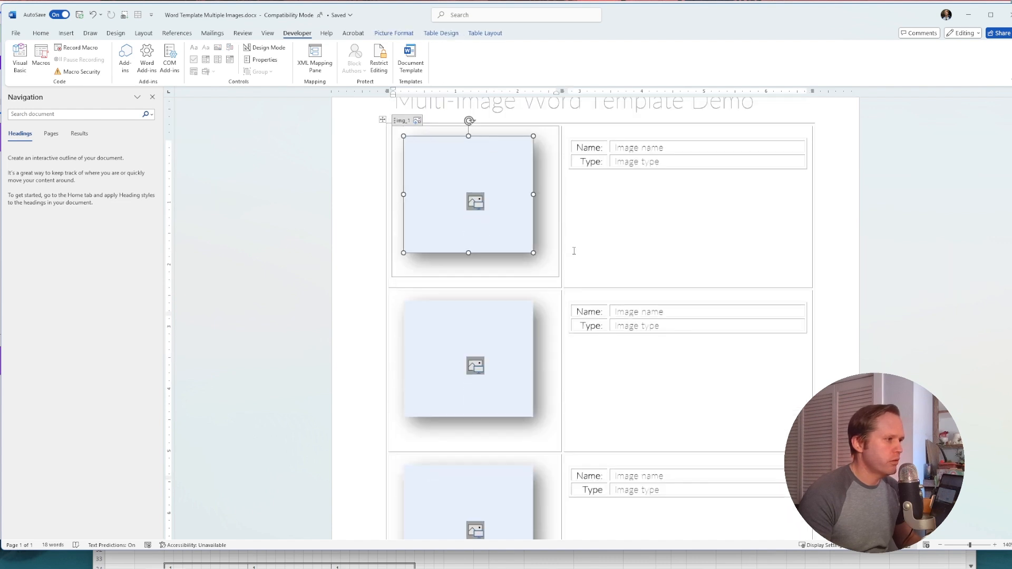
{"action": "scroll", "coordinate": [538, 316], "scroll_direction": "up", "scroll_amount": 2}
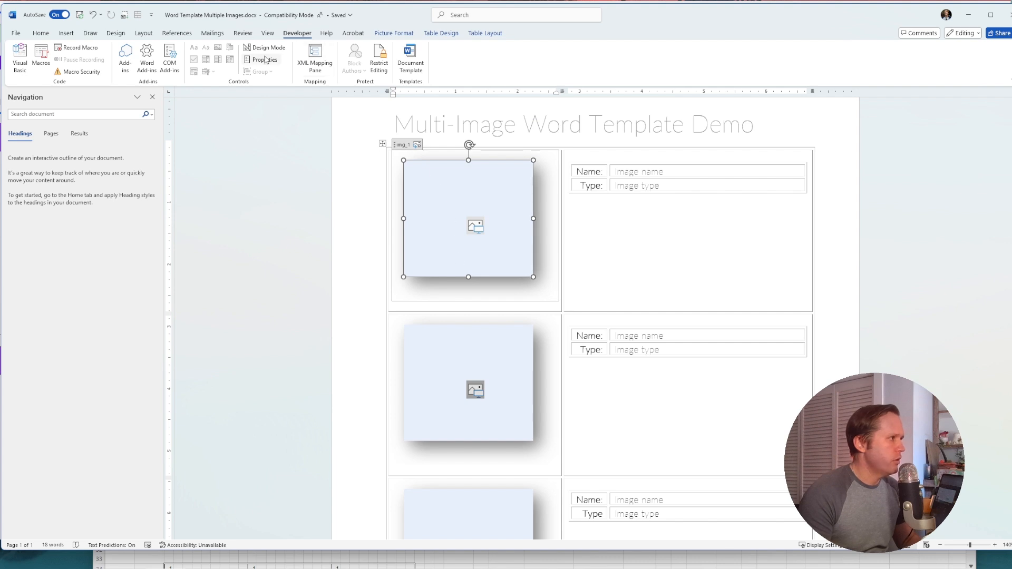
{"action": "left_click", "coordinate": [603, 232]}
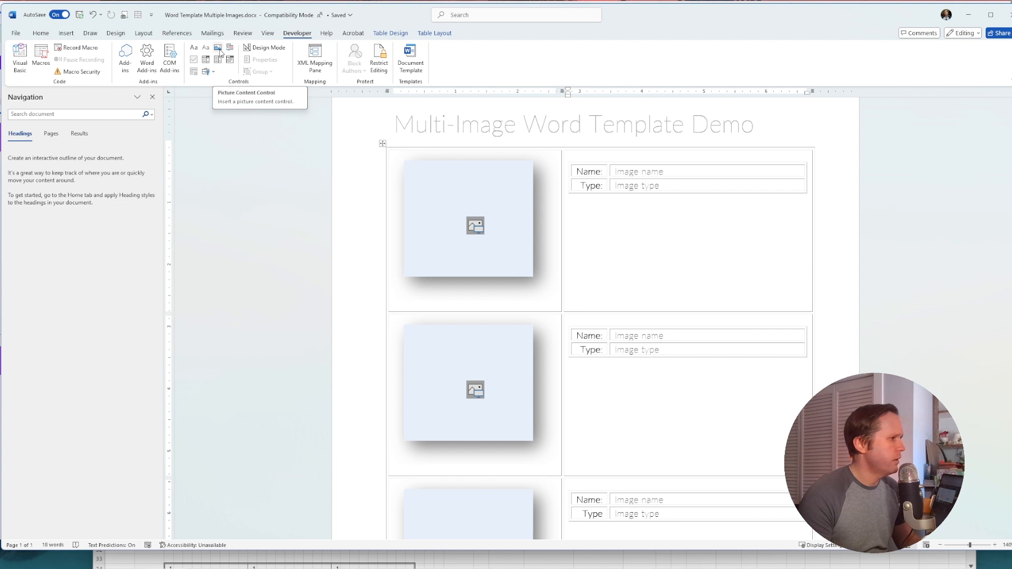
{"action": "left_click", "coordinate": [468, 243]}
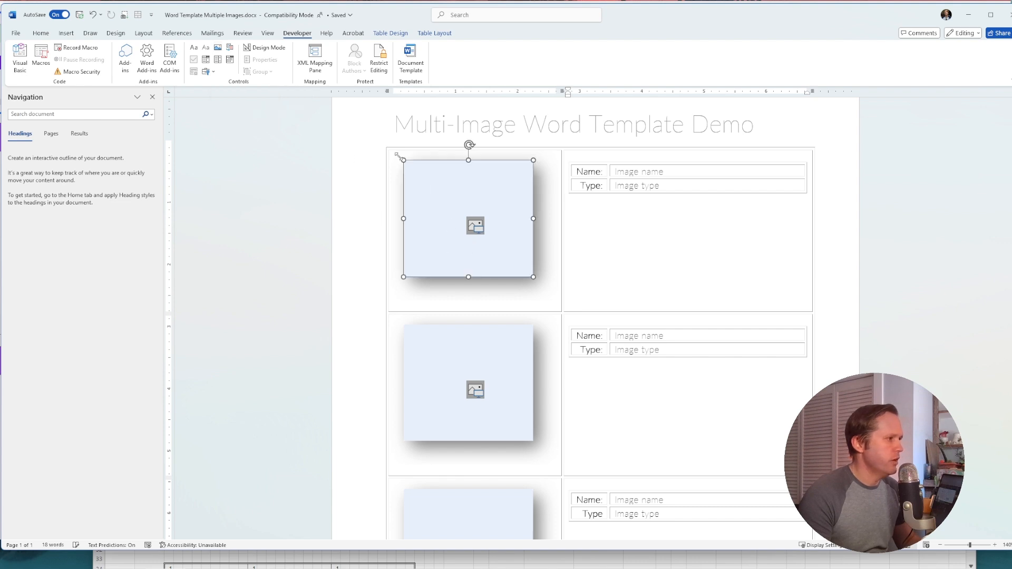
{"action": "left_click", "coordinate": [394, 33]}
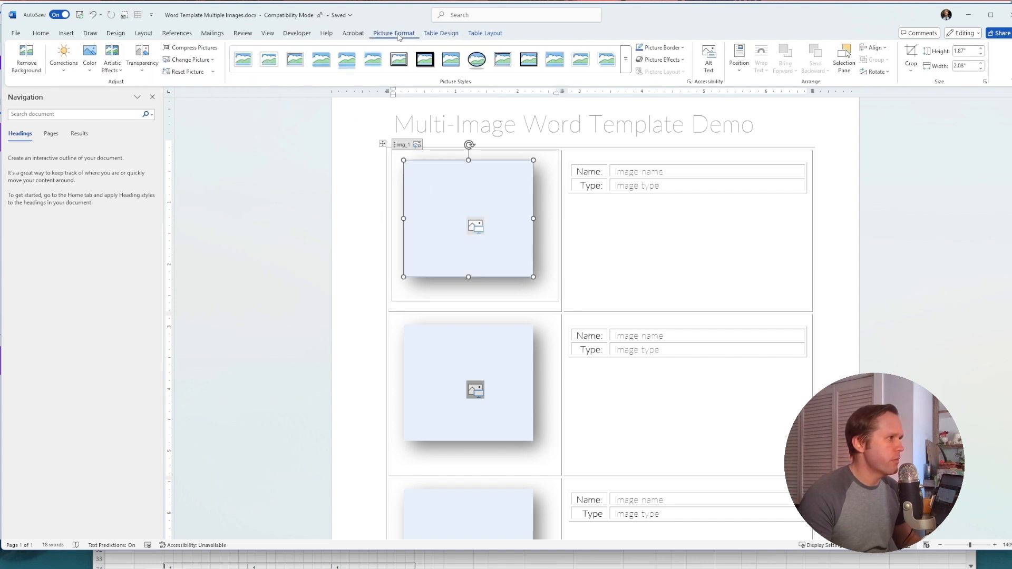
{"action": "left_click", "coordinate": [626, 62]}
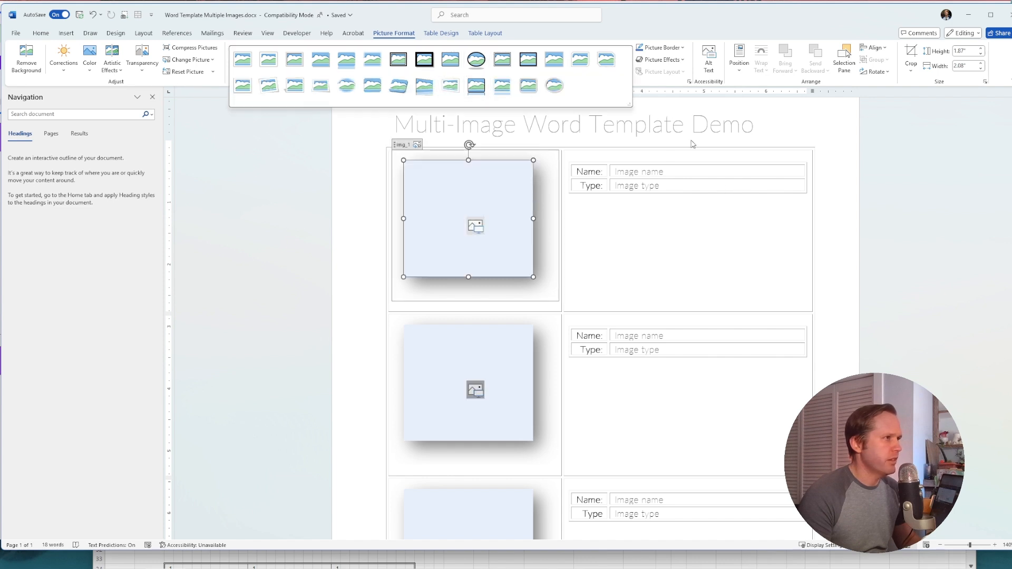
{"action": "key", "text": "Escape"}
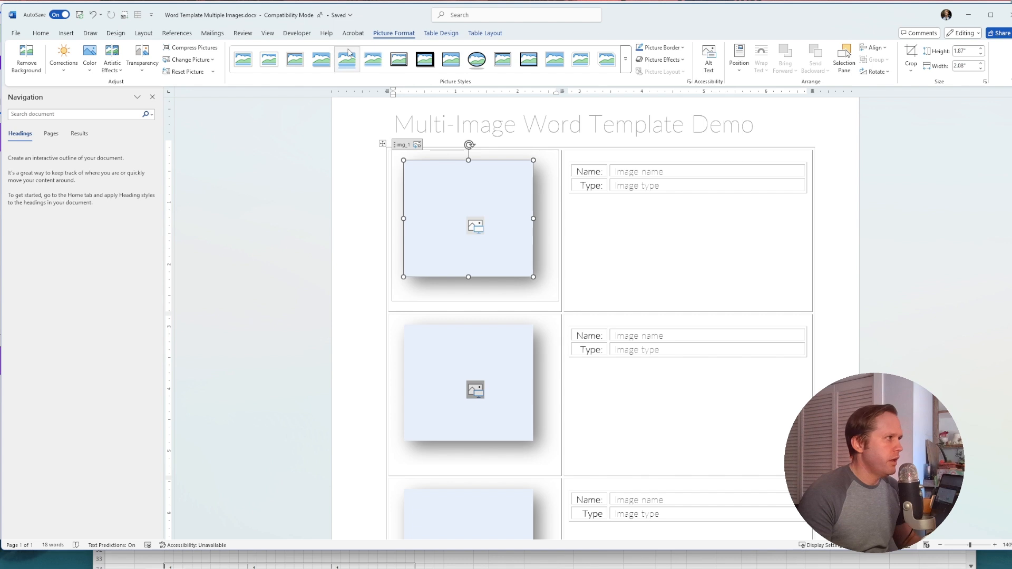
{"action": "left_click", "coordinate": [297, 33]}
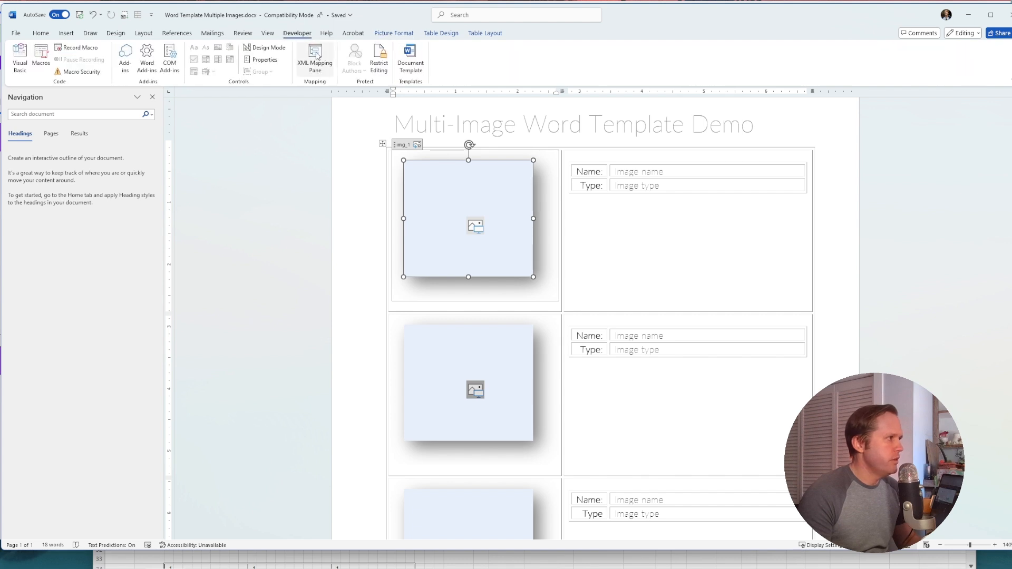
{"action": "left_click", "coordinate": [264, 59]}
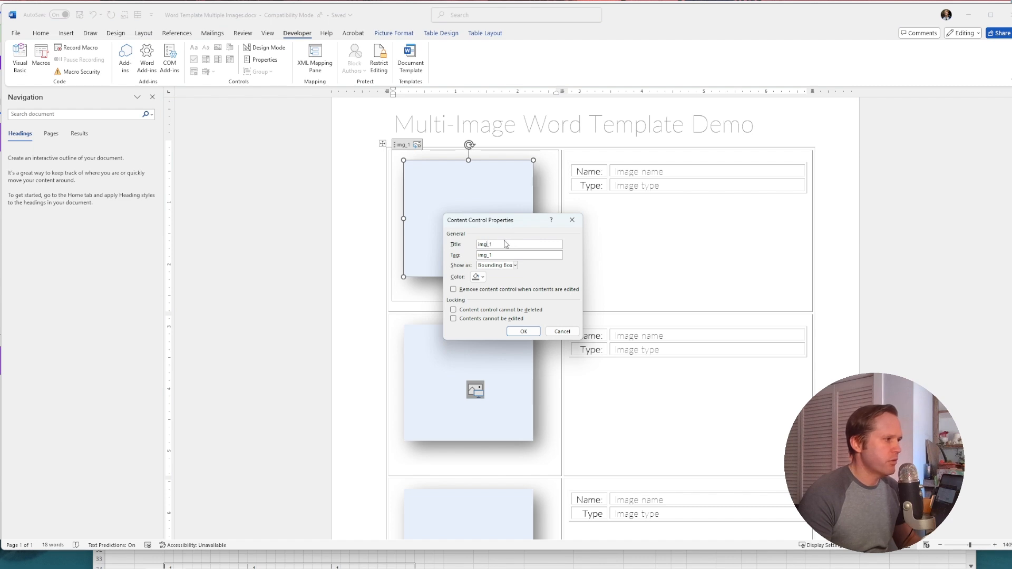
{"action": "left_click", "coordinate": [572, 219]}
{"action": "left_click", "coordinate": [479, 353]}
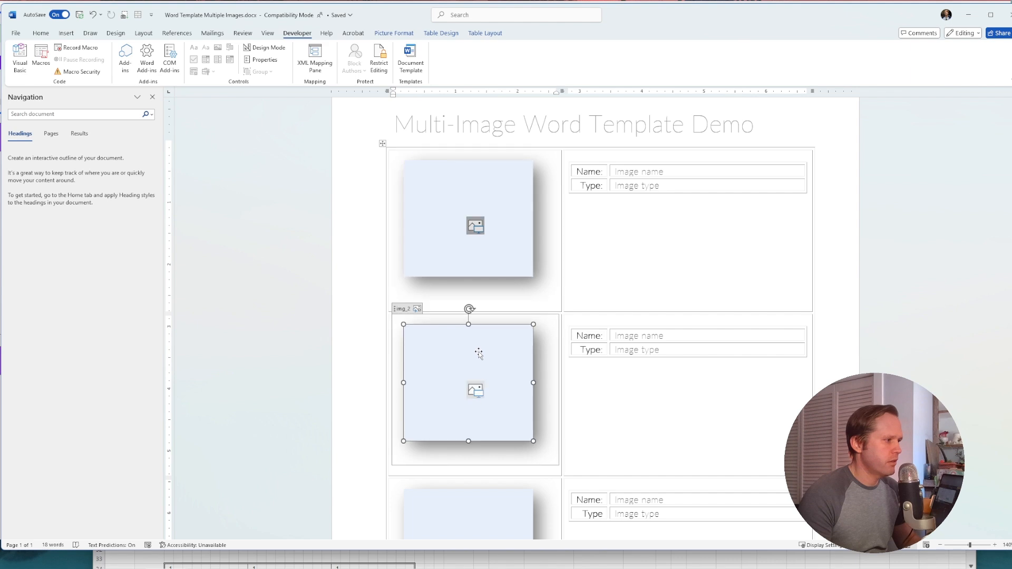
{"action": "scroll", "coordinate": [478, 338], "scroll_direction": "down", "scroll_amount": 2}
{"action": "scroll", "coordinate": [467, 396], "scroll_direction": "down", "scroll_amount": 2}
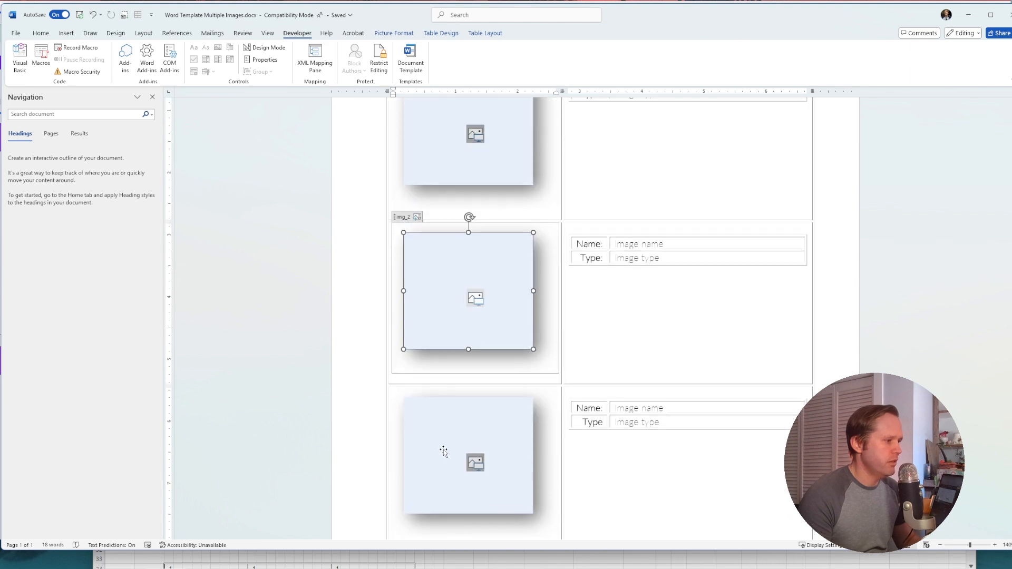
{"action": "left_click", "coordinate": [443, 447]}
{"action": "scroll", "coordinate": [444, 393], "scroll_direction": "up", "scroll_amount": 1}
{"action": "scroll", "coordinate": [445, 394], "scroll_direction": "up", "scroll_amount": 1}
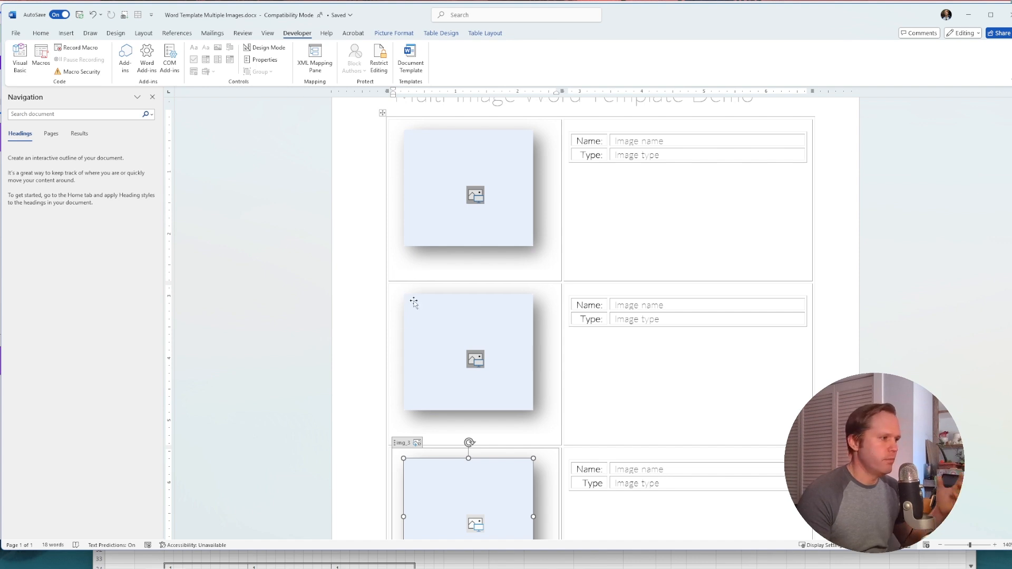
{"action": "left_click", "coordinate": [413, 302]}
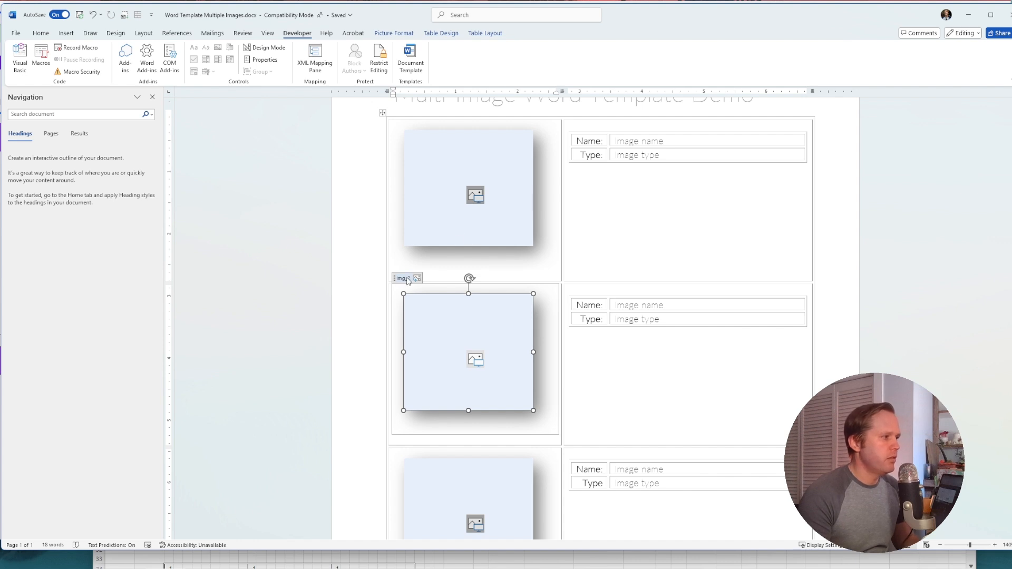
{"action": "left_click", "coordinate": [427, 174]}
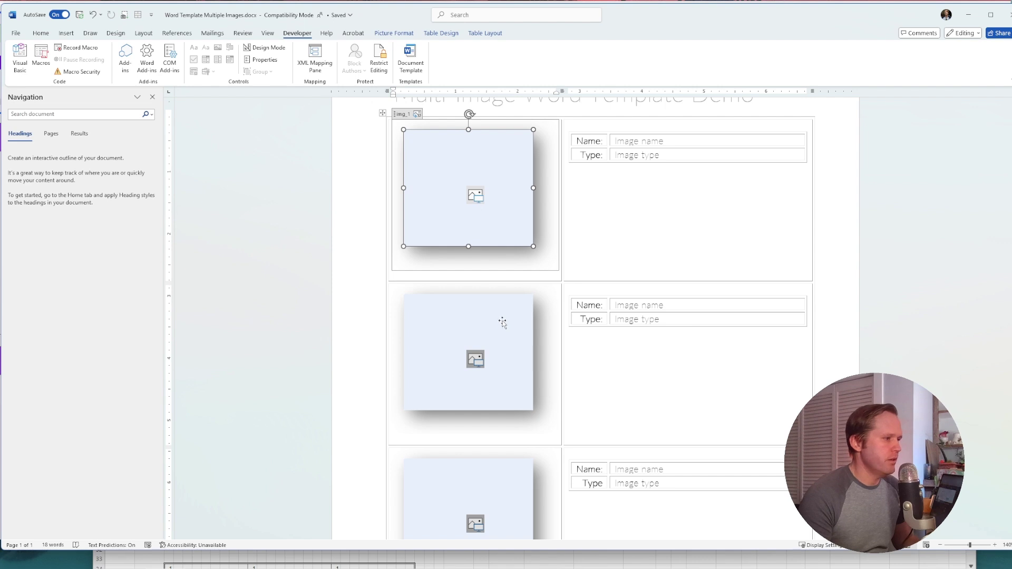
{"action": "left_click", "coordinate": [443, 315]}
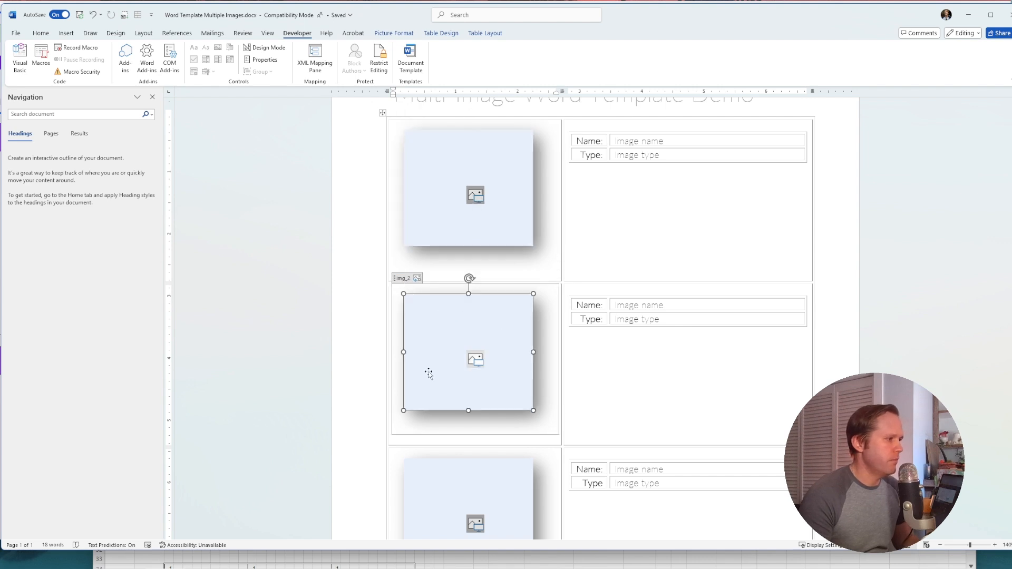
{"action": "left_click", "coordinate": [412, 454]}
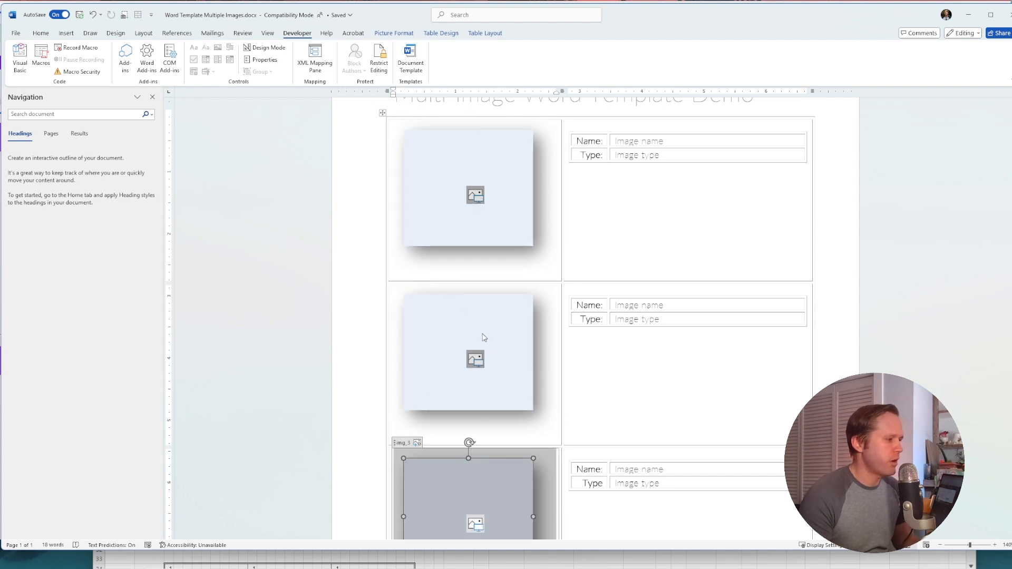
{"action": "scroll", "coordinate": [521, 237], "scroll_direction": "up", "scroll_amount": 2}
{"action": "scroll", "coordinate": [522, 237], "scroll_direction": "up", "scroll_amount": 2}
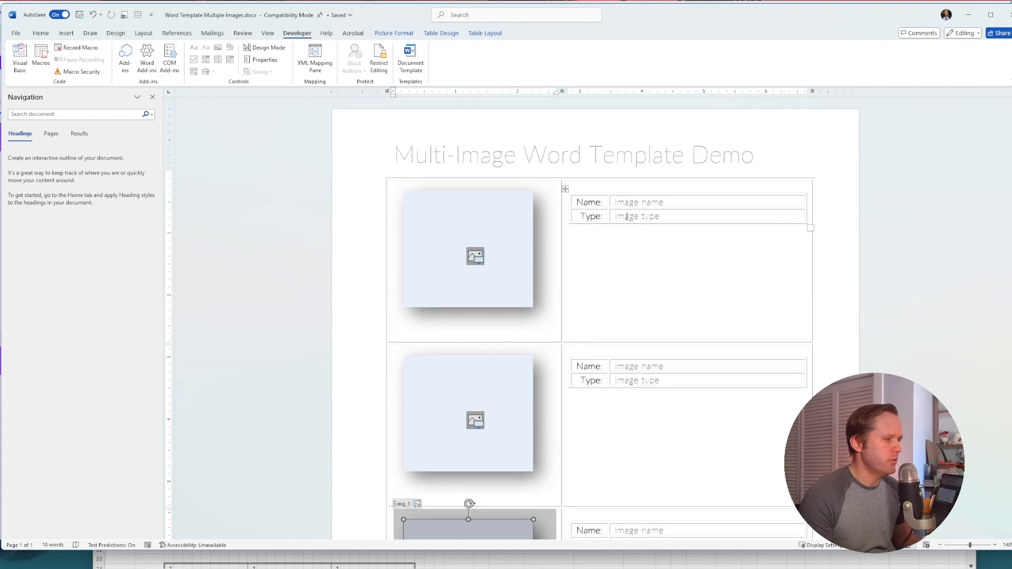
{"action": "left_click", "coordinate": [635, 203]}
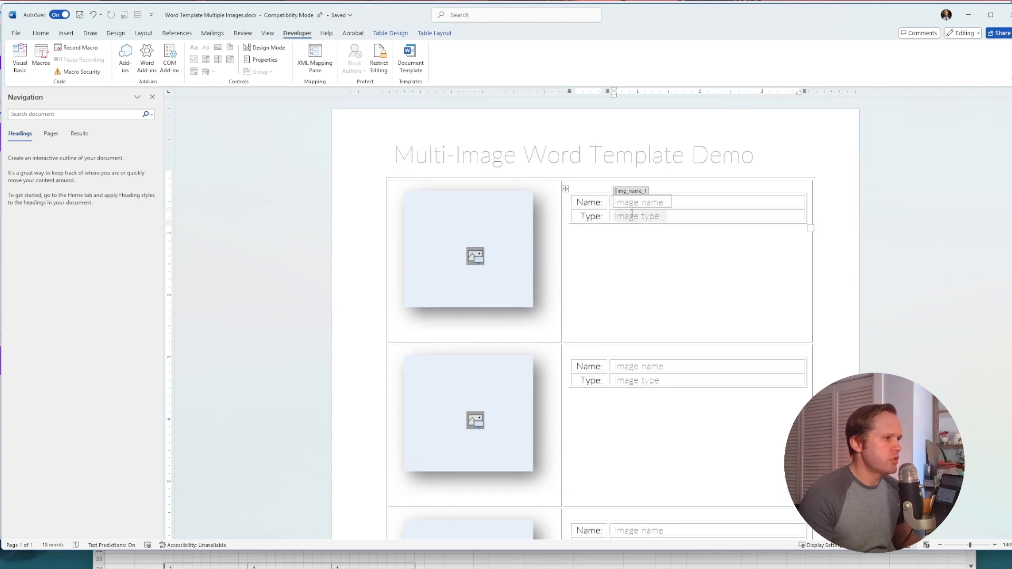
{"action": "left_click", "coordinate": [565, 189]}
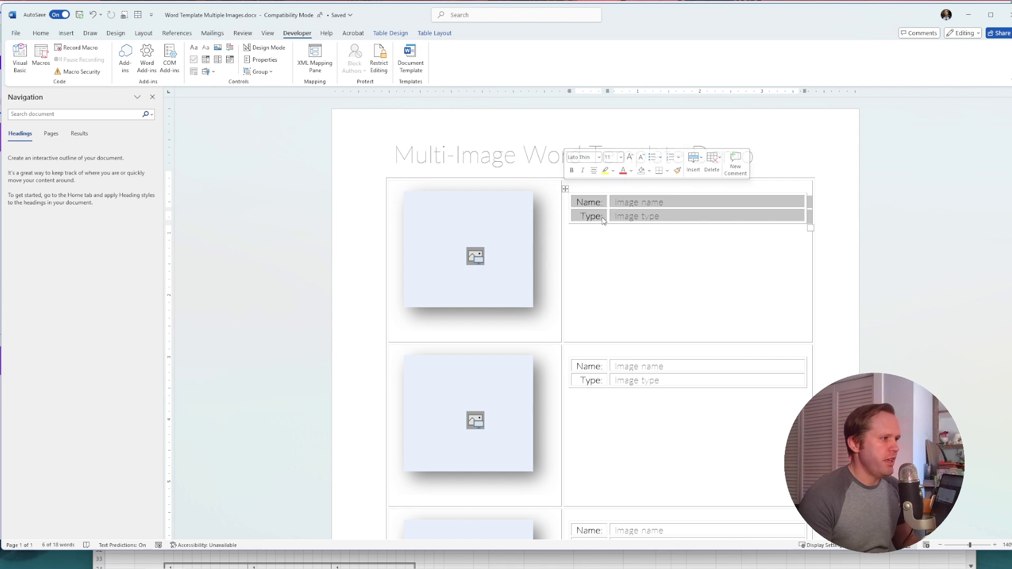
{"action": "left_click", "coordinate": [630, 204]}
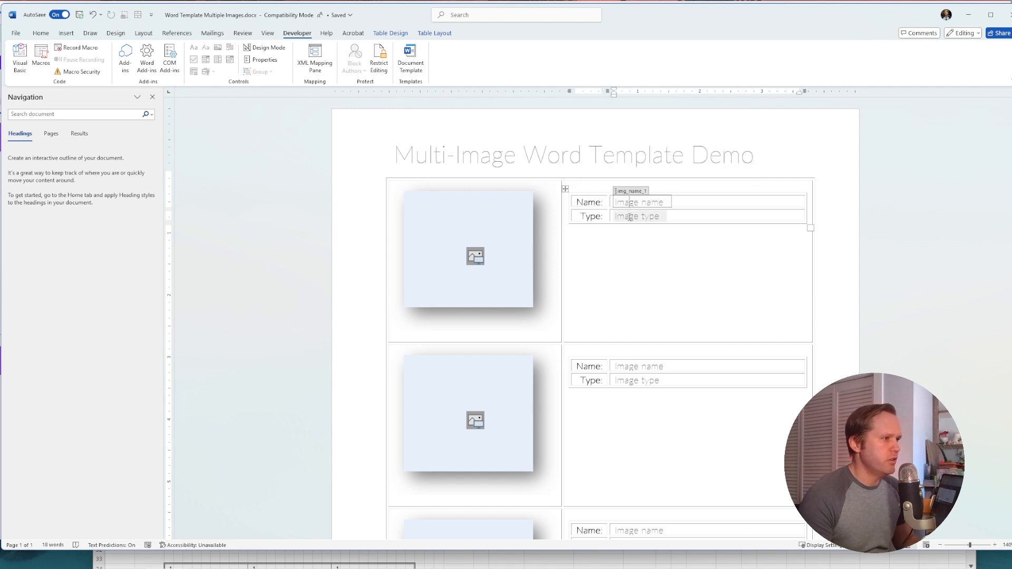
{"action": "left_click", "coordinate": [630, 217]}
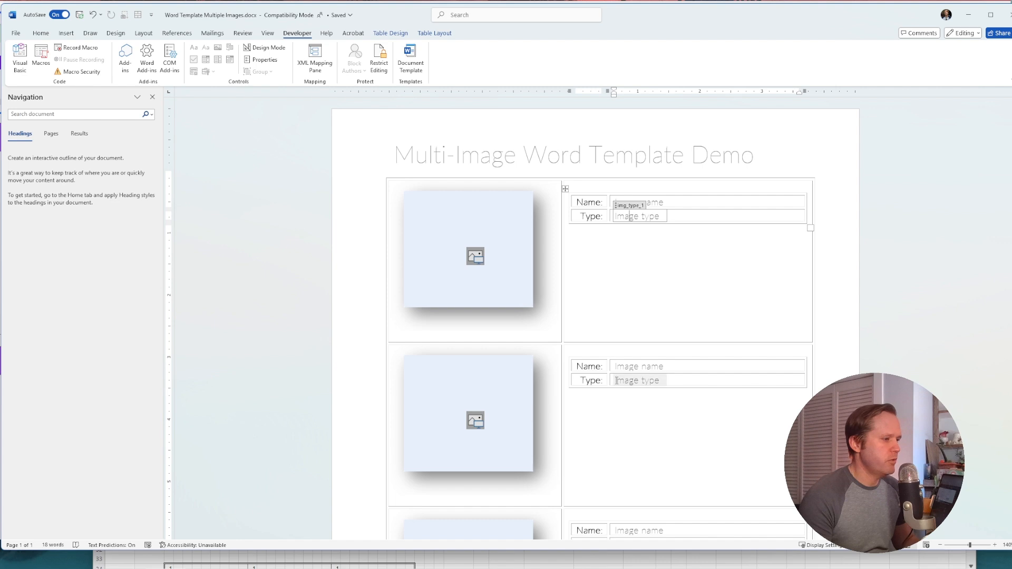
{"action": "left_click", "coordinate": [639, 366]}
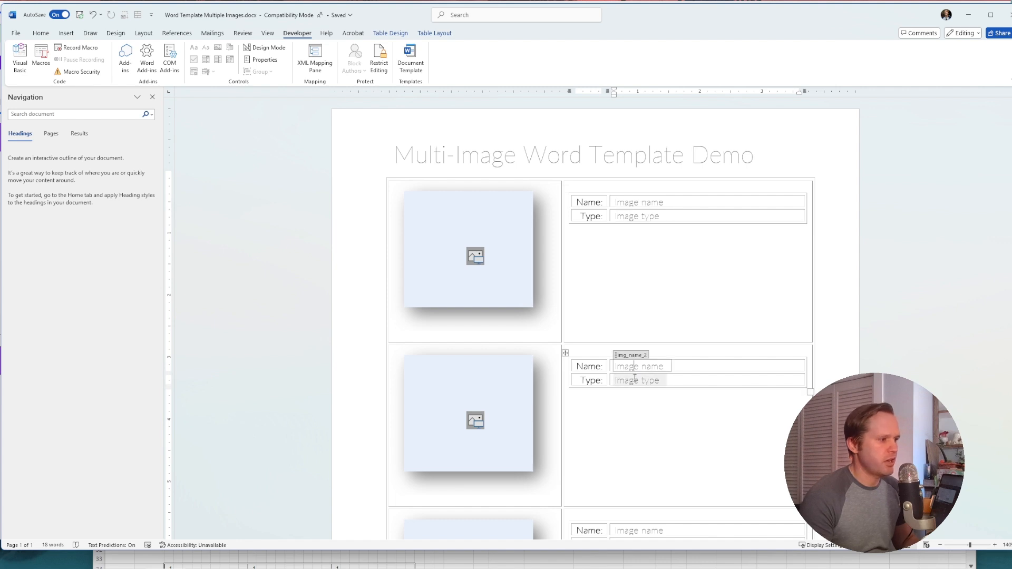
{"action": "left_click", "coordinate": [635, 380]}
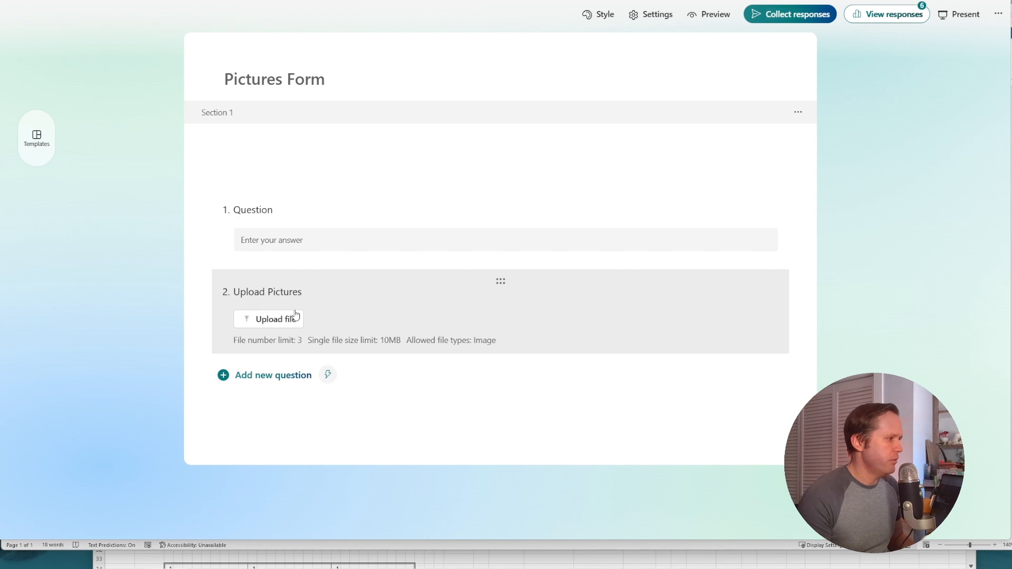
Step: View the Upload Pictures question's settings allowing up to three image files
{"action": "left_click", "coordinate": [326, 299]}
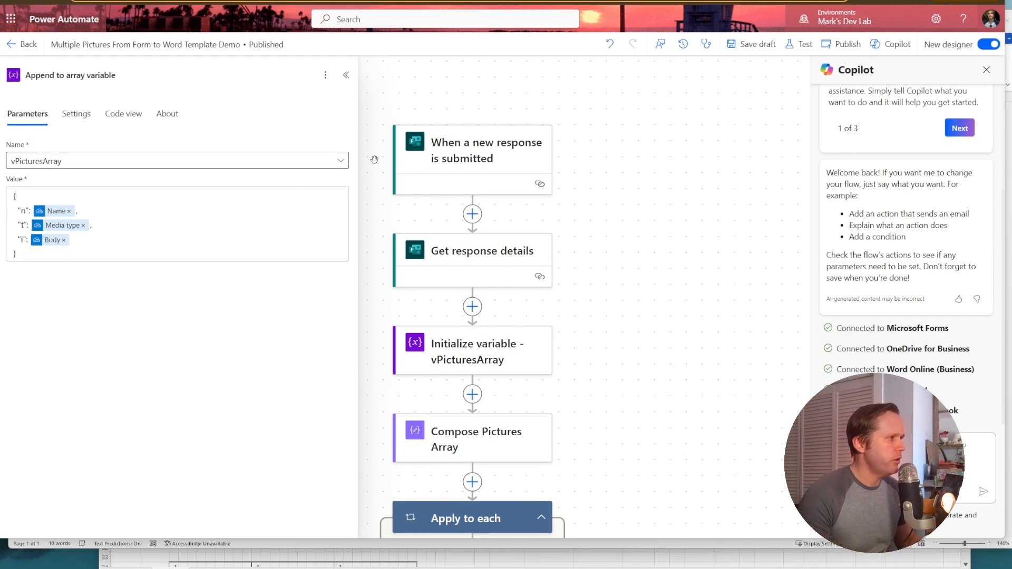
Step: Review the form trigger and Get response details steps, then start editing Compose Pictures Array's inputs
{"action": "left_click", "coordinate": [464, 166]}
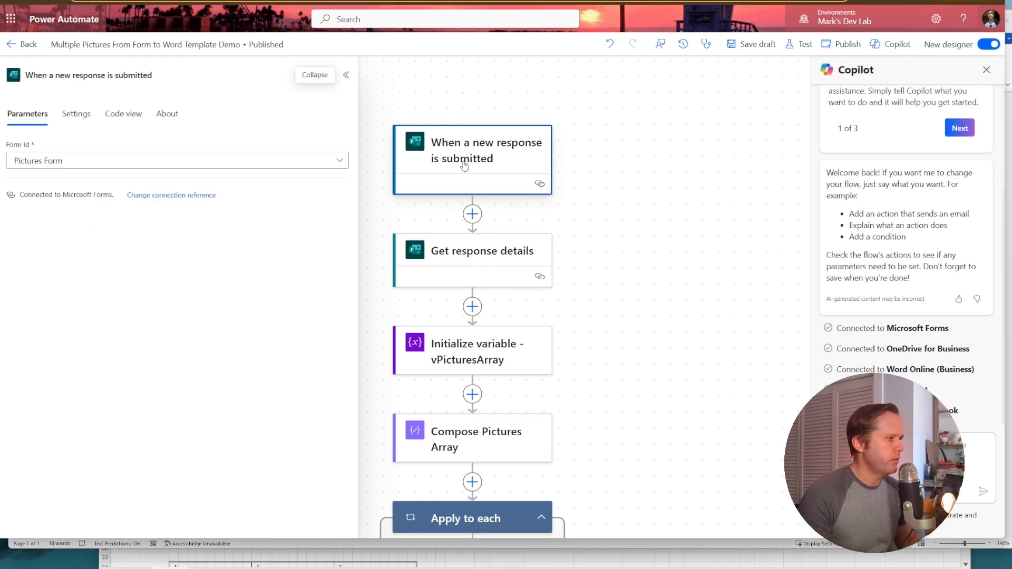
{"action": "left_click", "coordinate": [485, 258]}
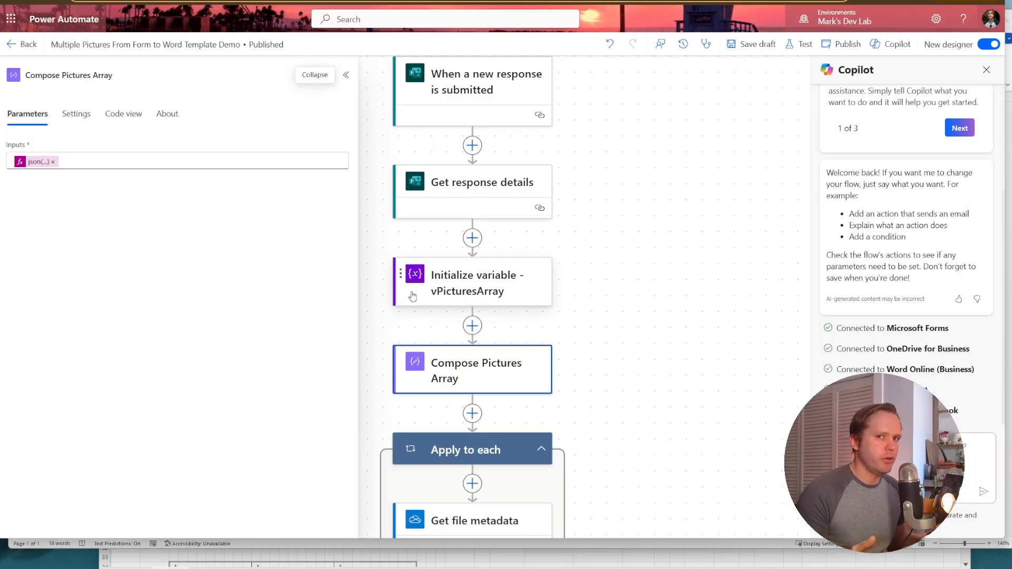
{"action": "left_click", "coordinate": [503, 190]}
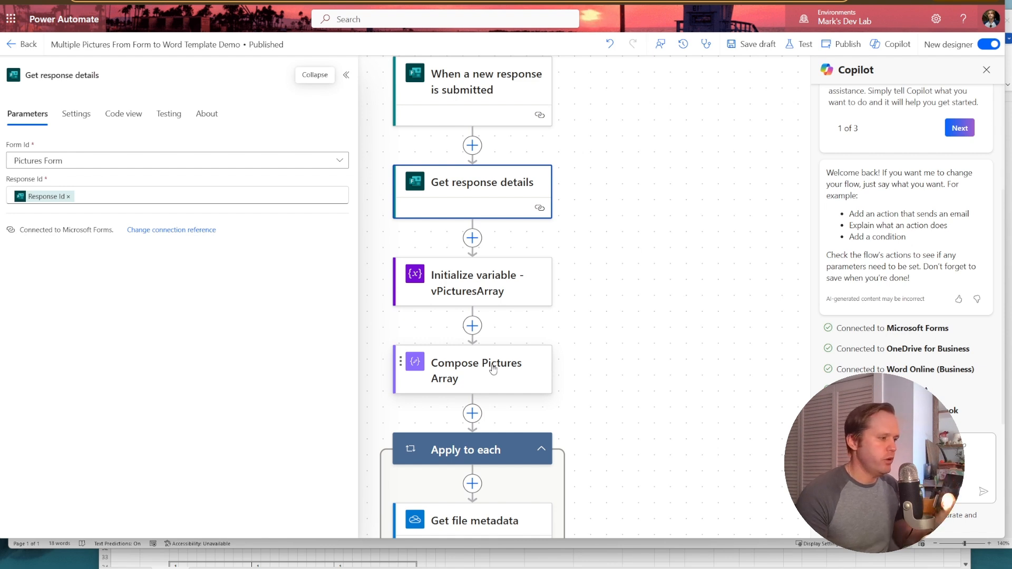
{"action": "left_click", "coordinate": [489, 370]}
{"action": "scroll", "coordinate": [489, 370], "scroll_direction": "down", "scroll_amount": 1}
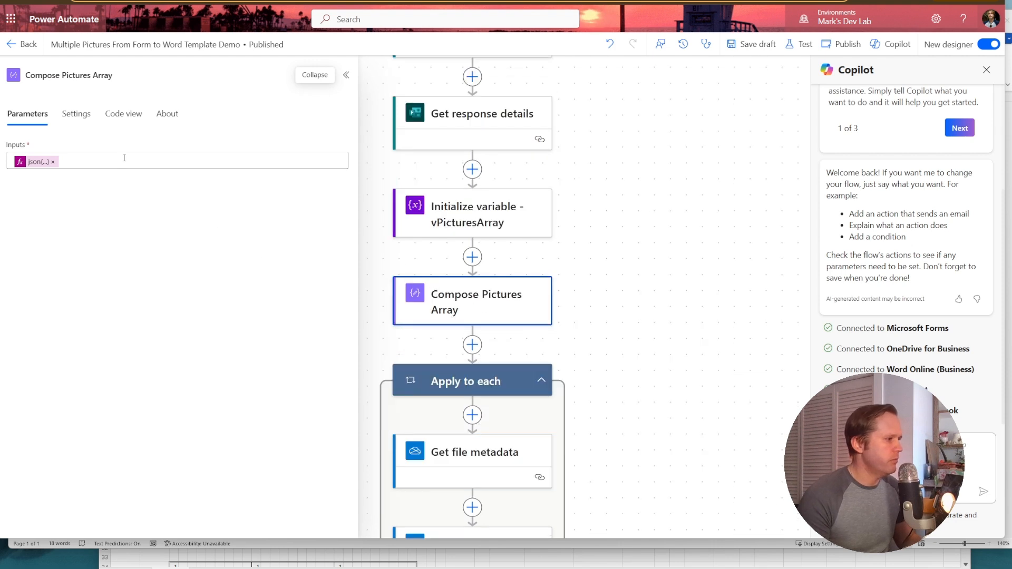
{"action": "left_click", "coordinate": [57, 163]}
Step: Rebuild the Compose expression as json() around the Upload Pictures answer and update it
{"action": "left_click", "coordinate": [35, 163]}
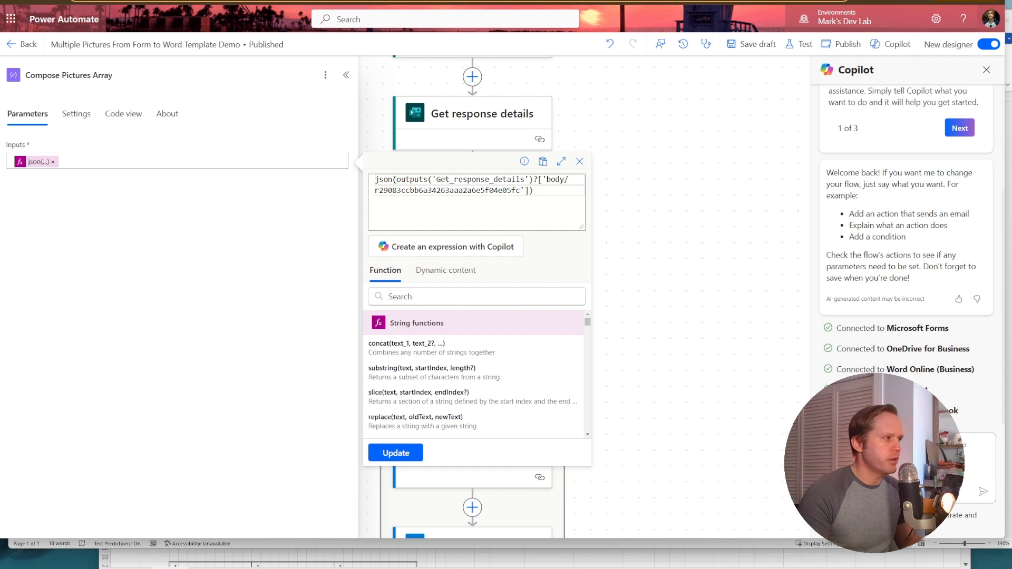
{"action": "left_click_drag", "start_coordinate": [396, 179], "coordinate": [362, 180]}
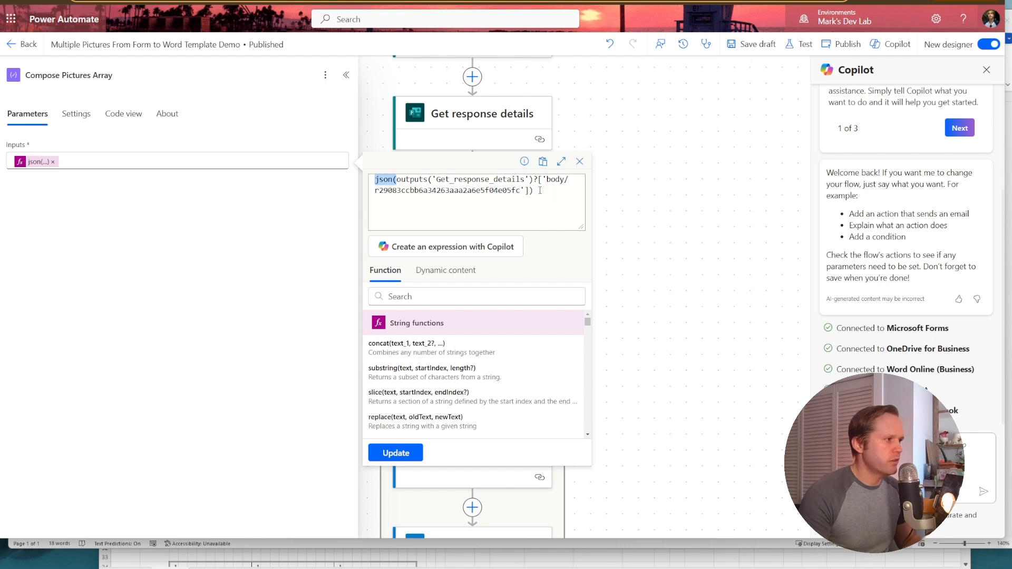
{"action": "left_click_drag", "start_coordinate": [533, 191], "coordinate": [370, 171]}
{"action": "key", "text": "Delete"}
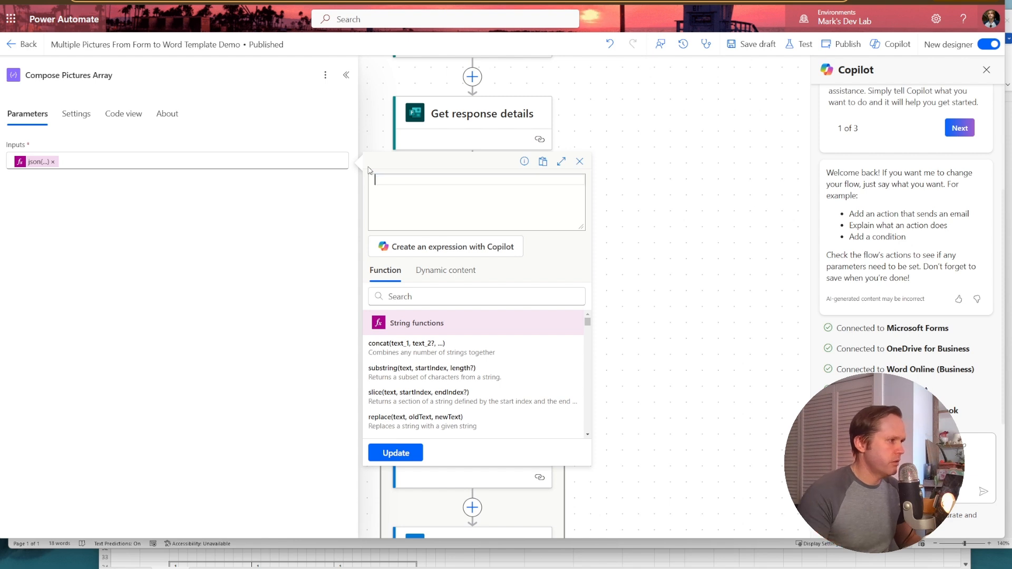
{"action": "left_click", "coordinate": [445, 271]}
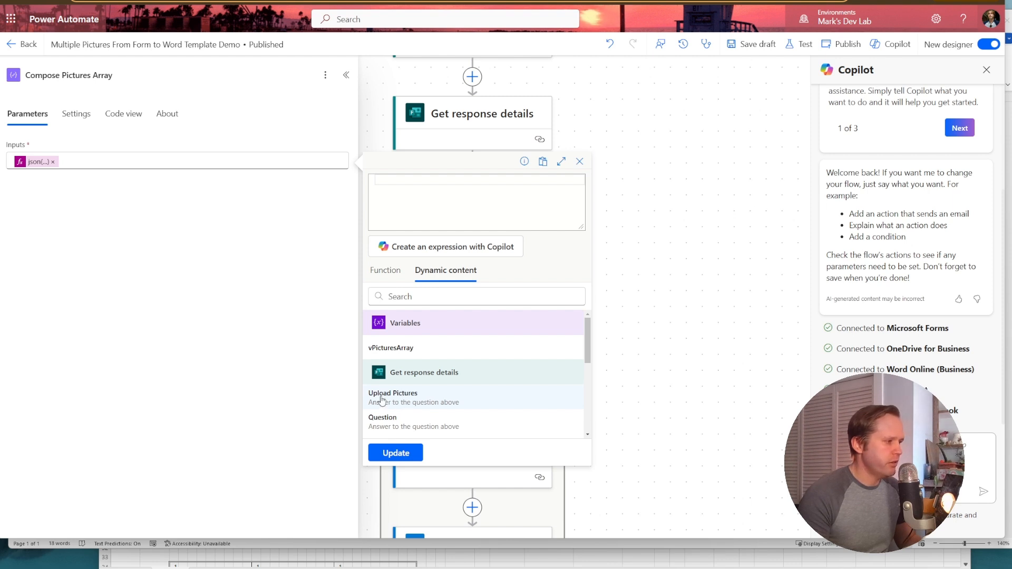
{"action": "left_click", "coordinate": [414, 398]}
{"action": "type", "text": "outputs('Get_response_details')?['body/r29083ccbb6a34263aaa2a6e5f04e05fc"}
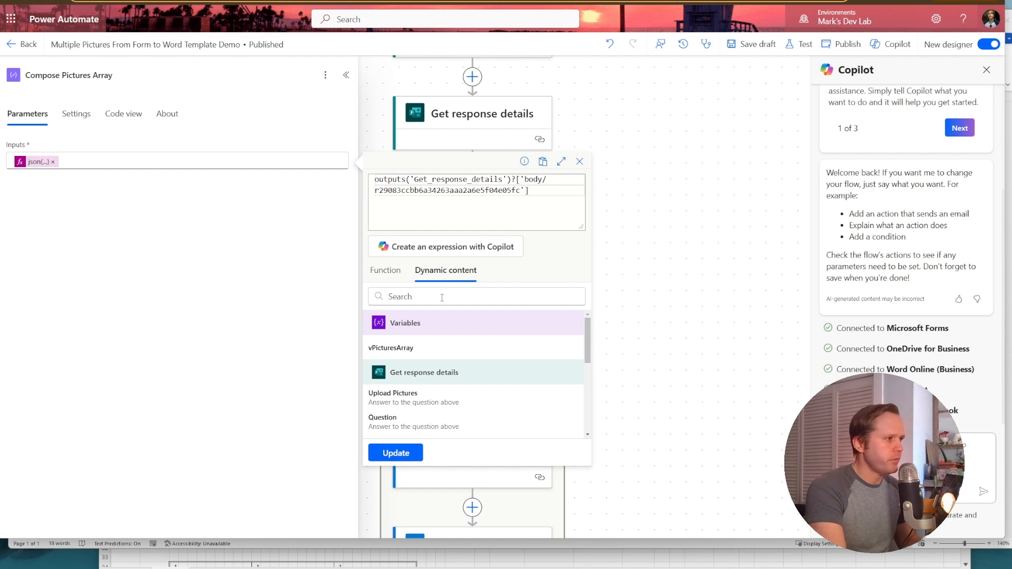
{"action": "type", "text": ")"}
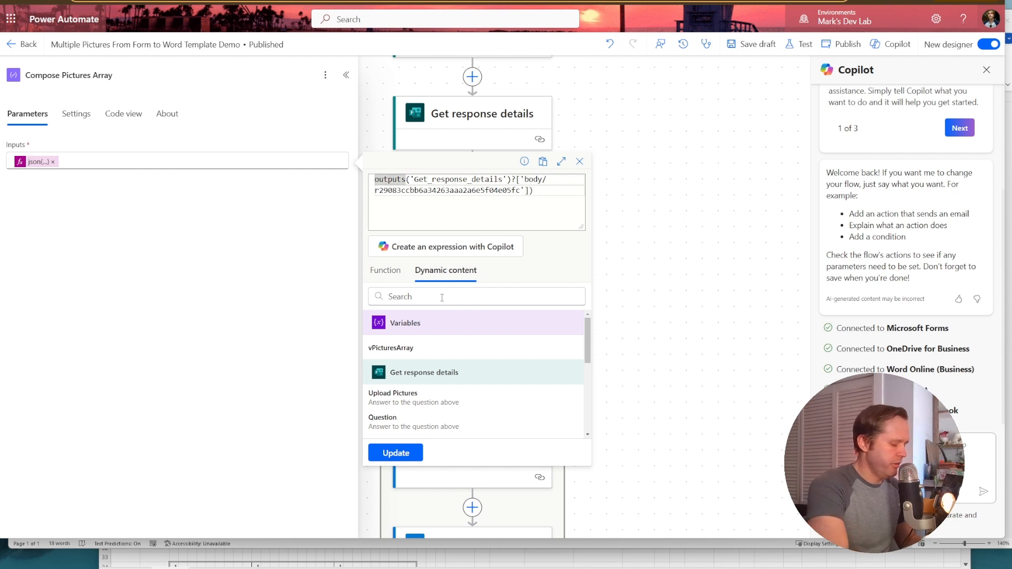
{"action": "type", "text": "json("}
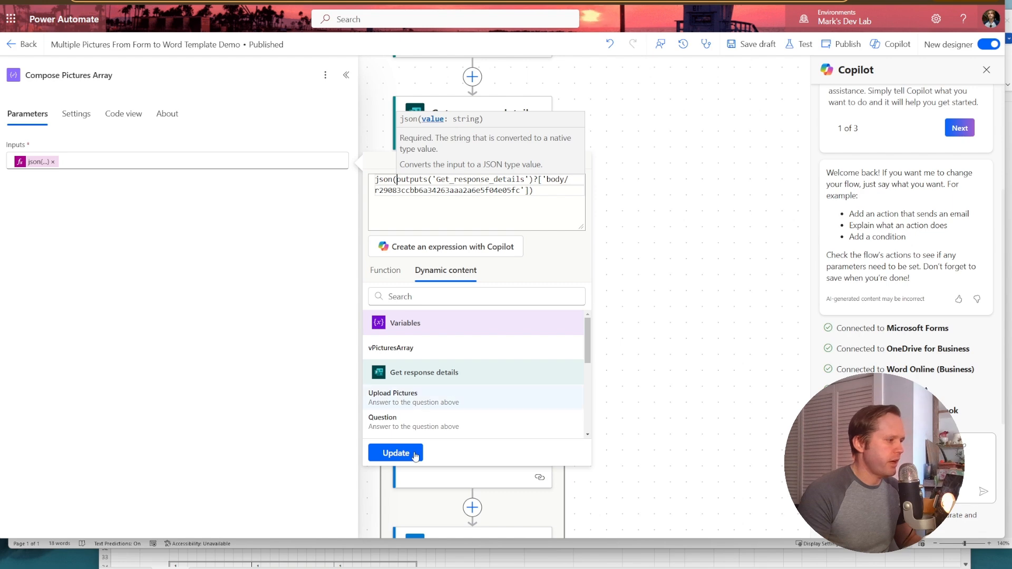
{"action": "left_click", "coordinate": [395, 452]}
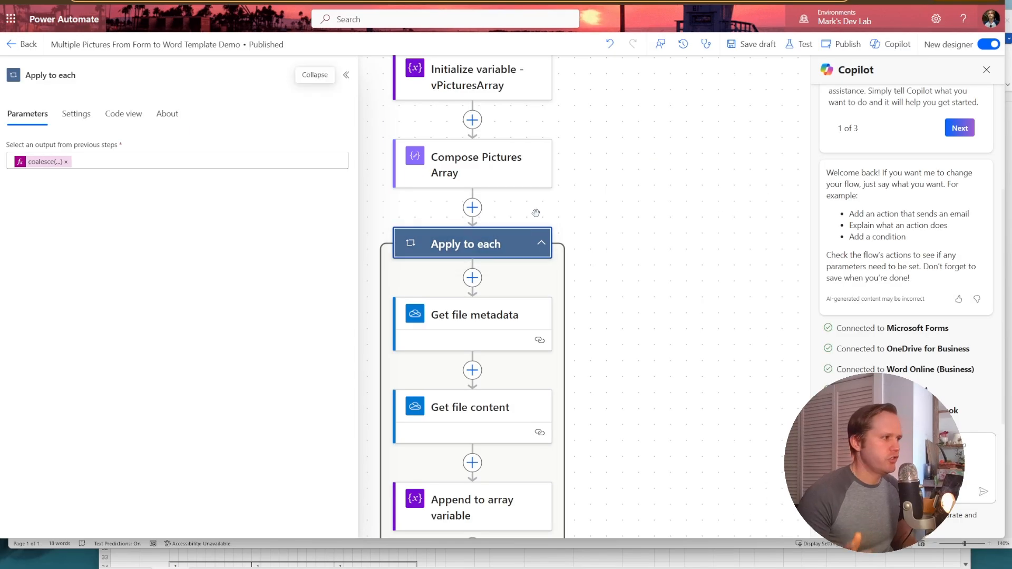
{"action": "scroll", "coordinate": [491, 175], "scroll_direction": "down", "scroll_amount": 2}
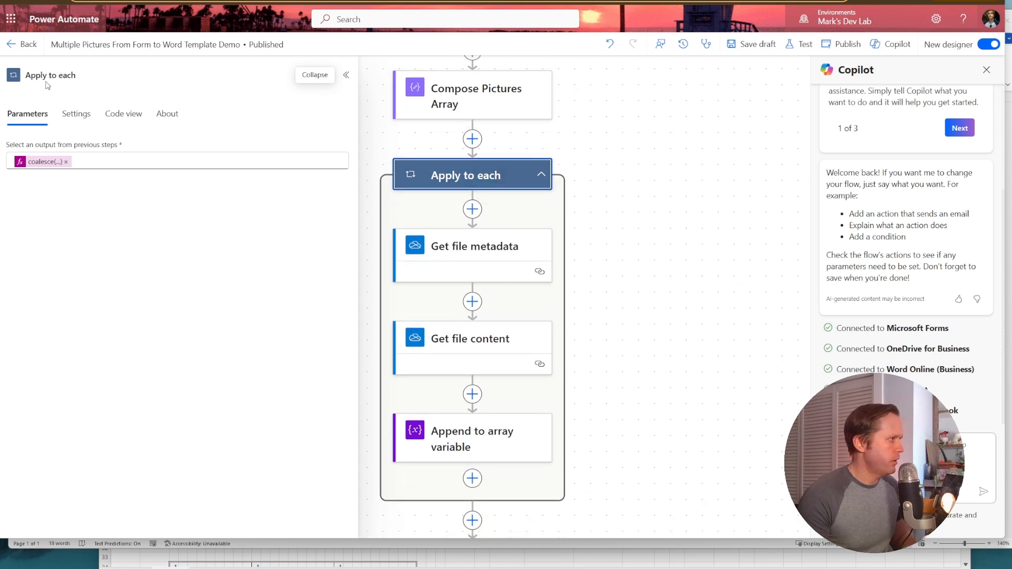
{"action": "left_click", "coordinate": [50, 163]}
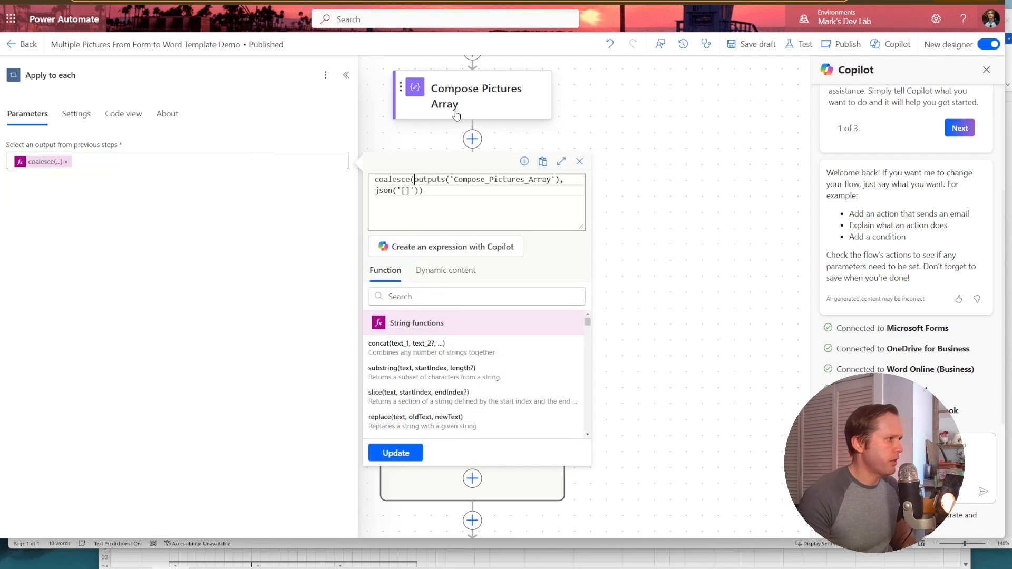
{"action": "double_click", "coordinate": [427, 180]}
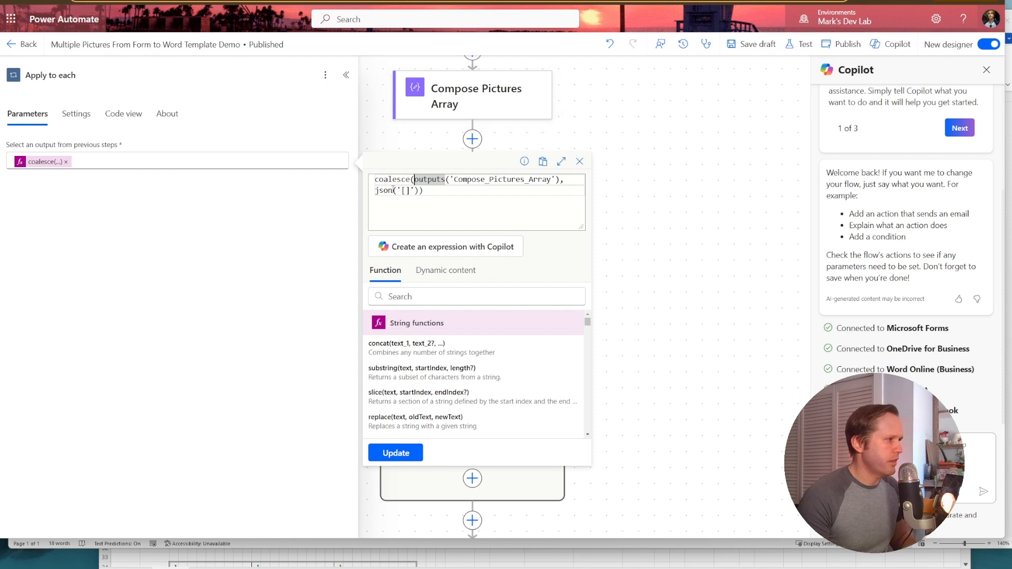
{"action": "mouse_move", "coordinate": [377, 191]}
{"action": "left_mouse_down"}
{"action": "mouse_move", "coordinate": [419, 190]}
{"action": "mouse_move", "coordinate": [402, 191]}
{"action": "left_mouse_up"}
{"action": "left_click", "coordinate": [413, 191]}
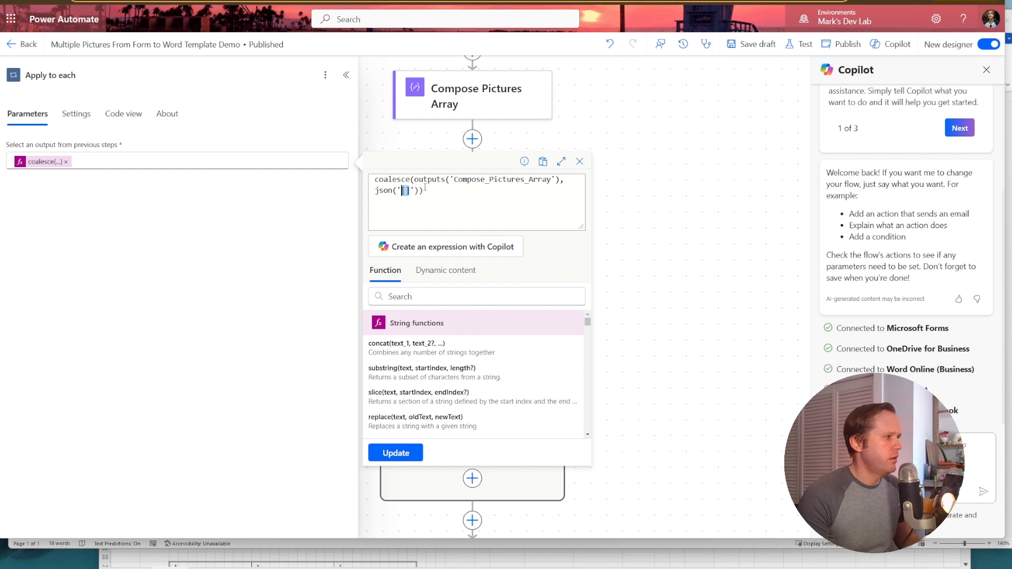
{"action": "left_click", "coordinate": [474, 190]}
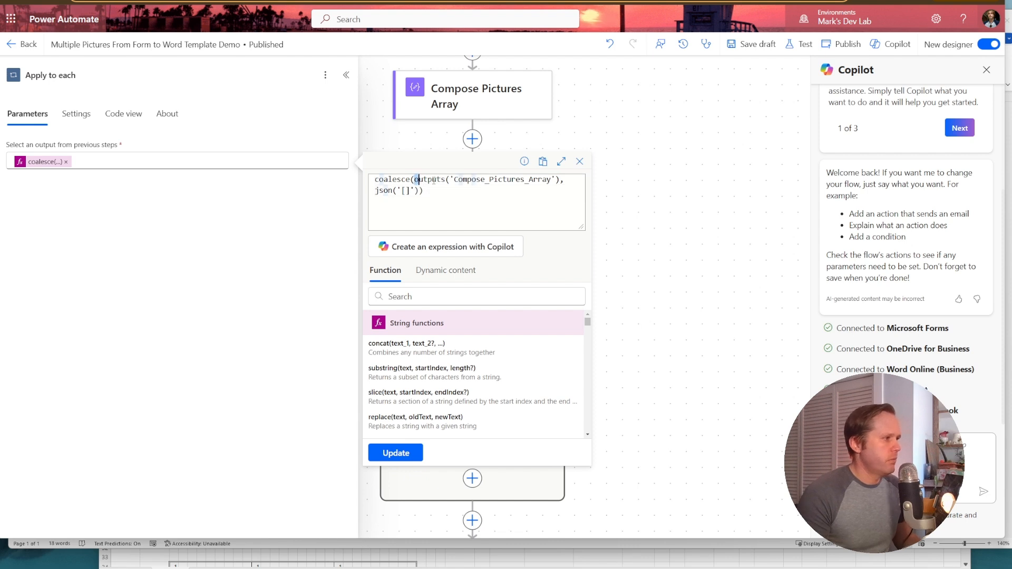
{"action": "mouse_move", "coordinate": [413, 180]}
{"action": "left_mouse_down"}
{"action": "mouse_move", "coordinate": [426, 191]}
{"action": "mouse_move", "coordinate": [560, 180]}
{"action": "left_mouse_up"}
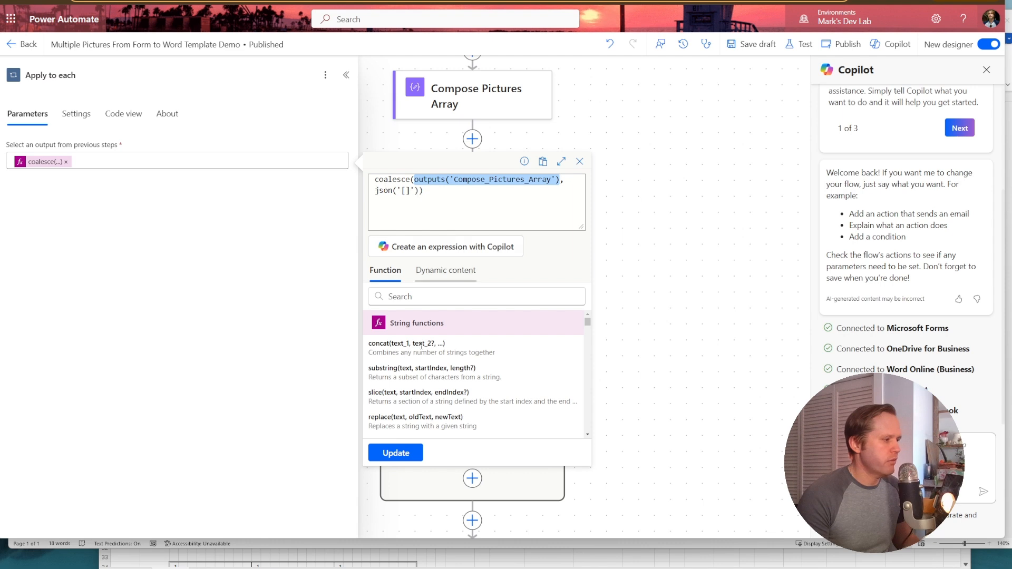
{"action": "left_click", "coordinate": [396, 453]}
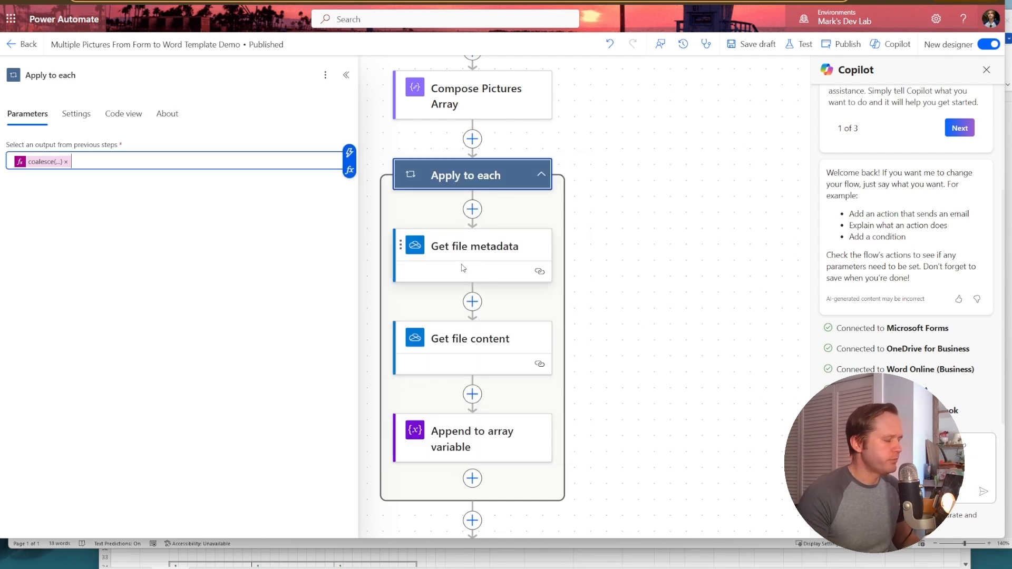
{"action": "scroll", "coordinate": [451, 295], "scroll_direction": "down", "scroll_amount": 1}
Step: Inspect Get file metadata's File item() expression, then view Append to array variable's vPicturesArray value
{"action": "left_click", "coordinate": [488, 217]}
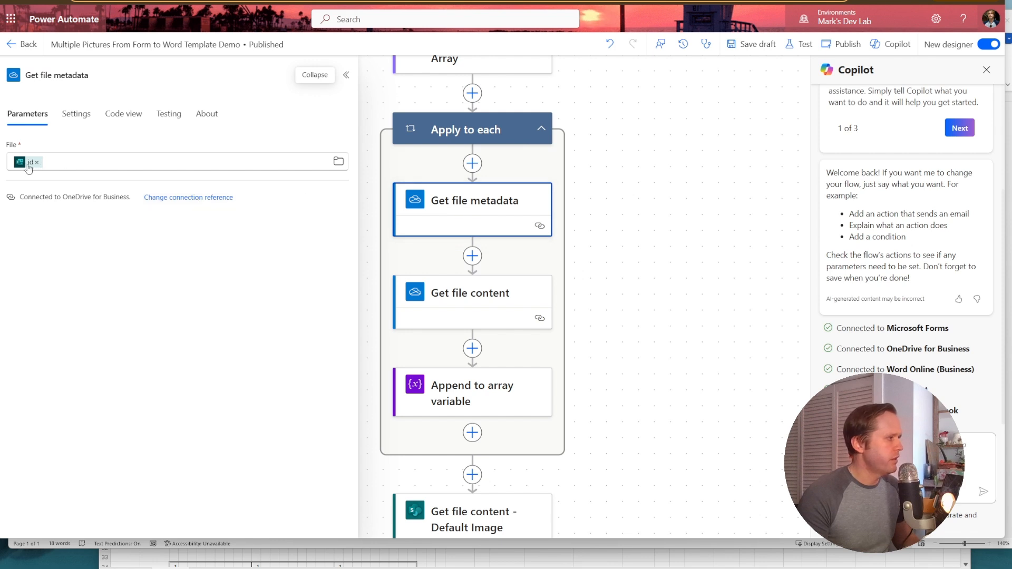
{"action": "left_click", "coordinate": [256, 161]}
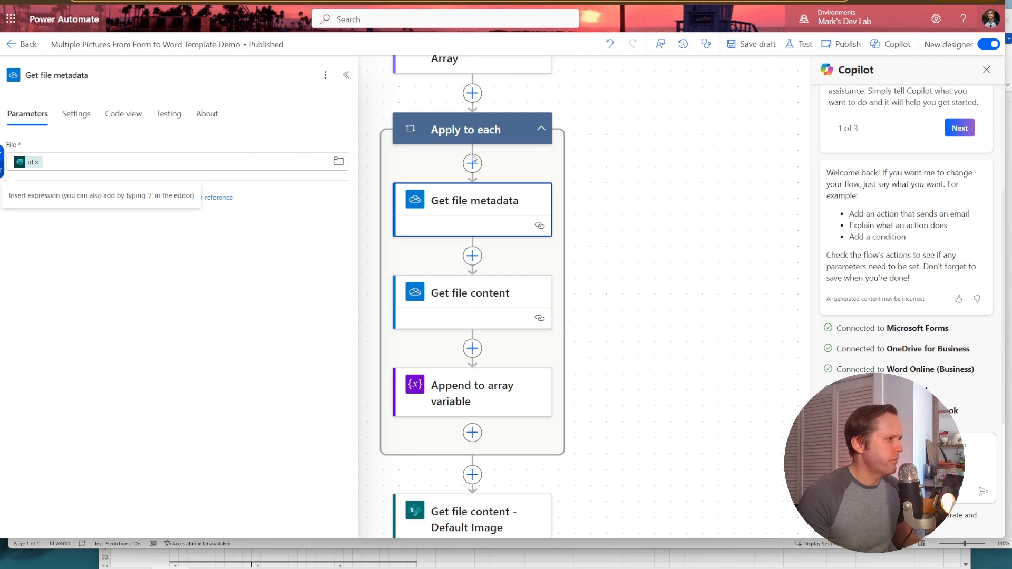
{"action": "left_click", "coordinate": [4, 174]}
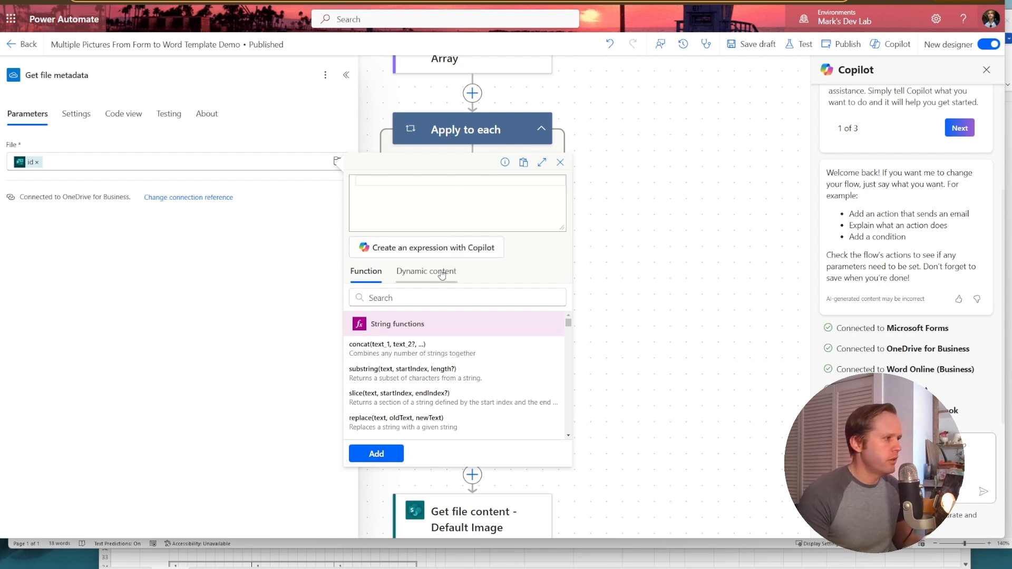
{"action": "type", "text": "item"}
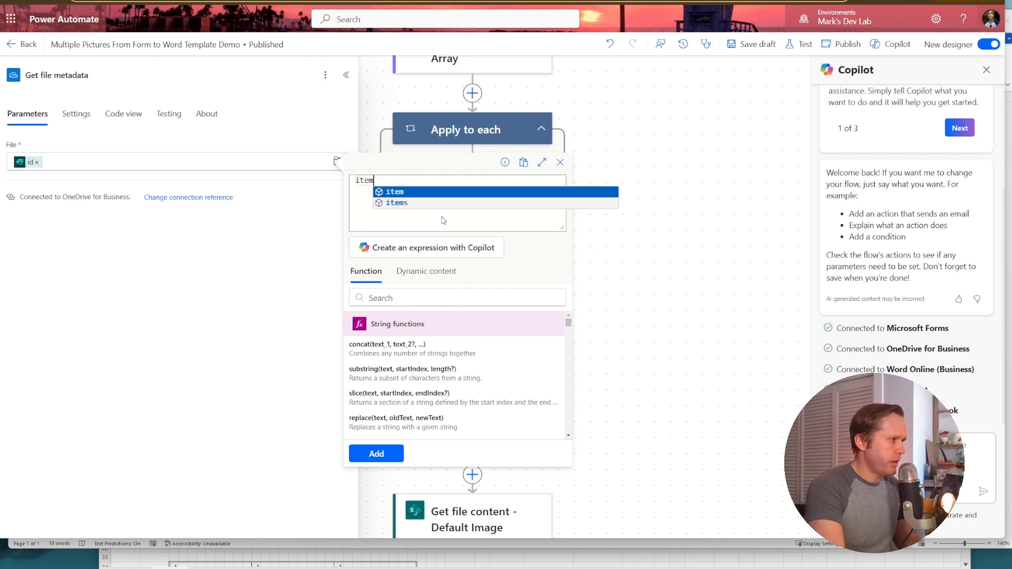
{"action": "type", "text": "("}
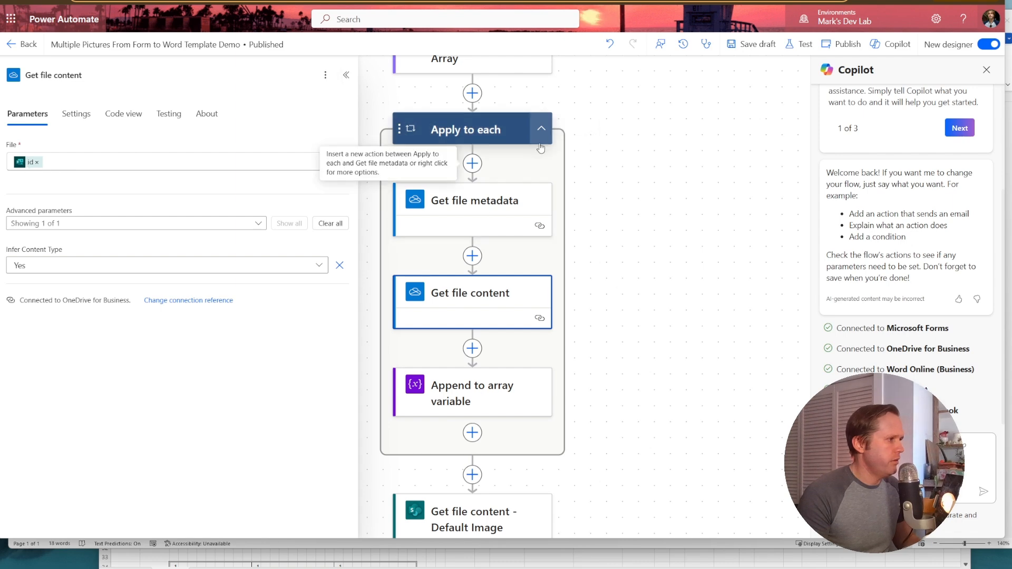
{"action": "mouse_move", "coordinate": [472, 301]}
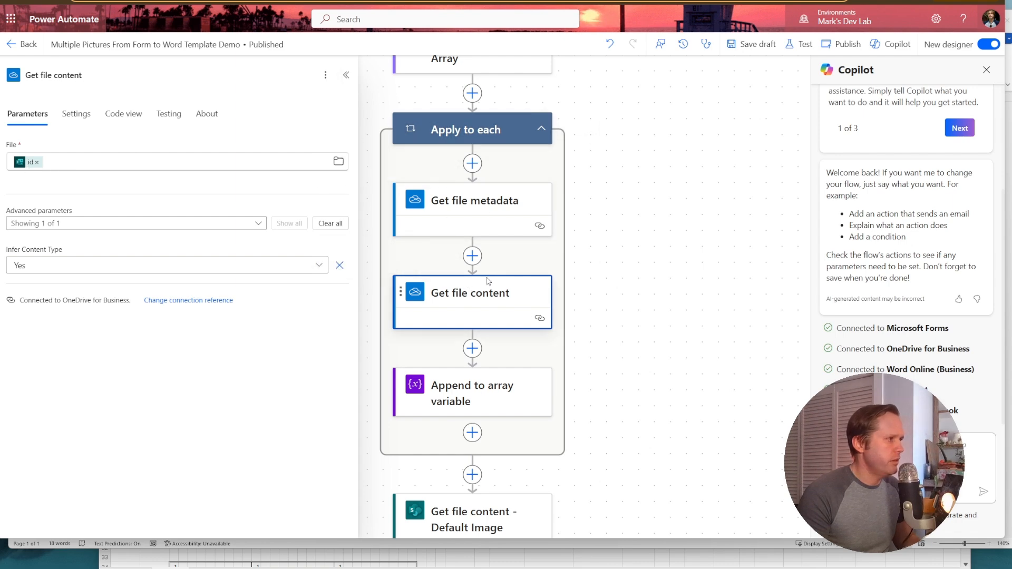
{"action": "left_click", "coordinate": [455, 391]}
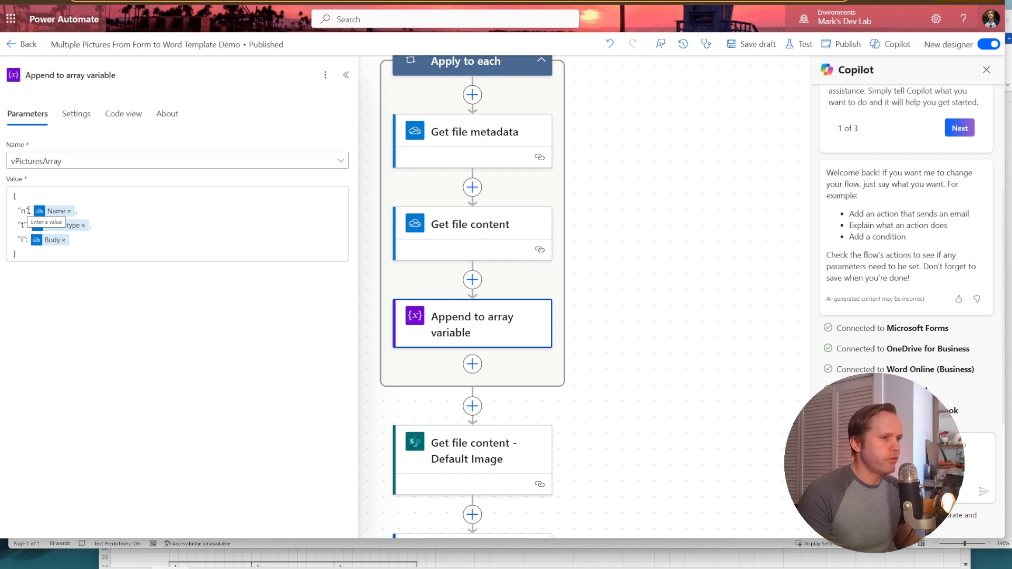
Step: Replace the Body token on the "i" line with File content from Get file content
{"action": "left_click", "coordinate": [27, 223]}
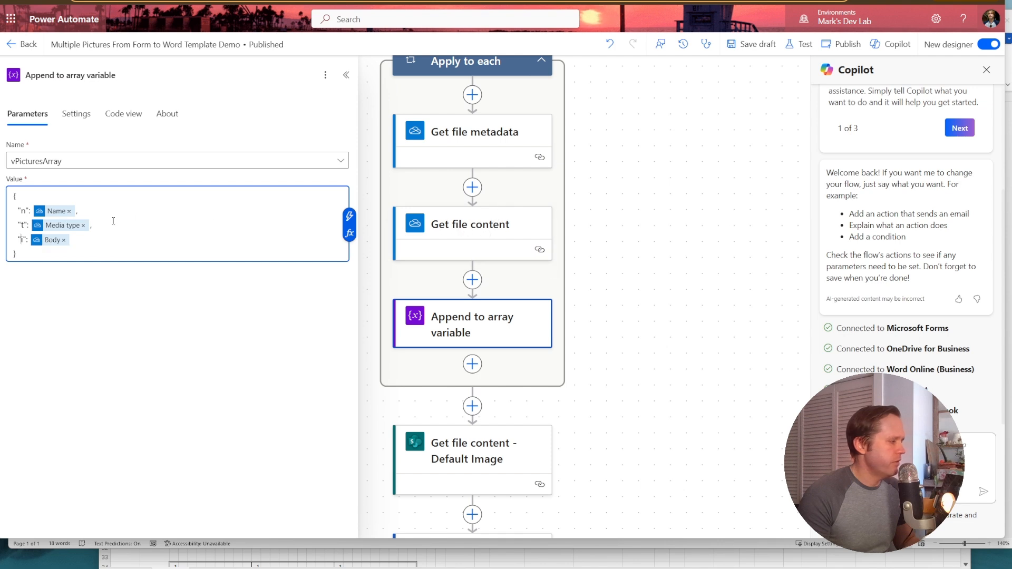
{"action": "left_click", "coordinate": [62, 241]}
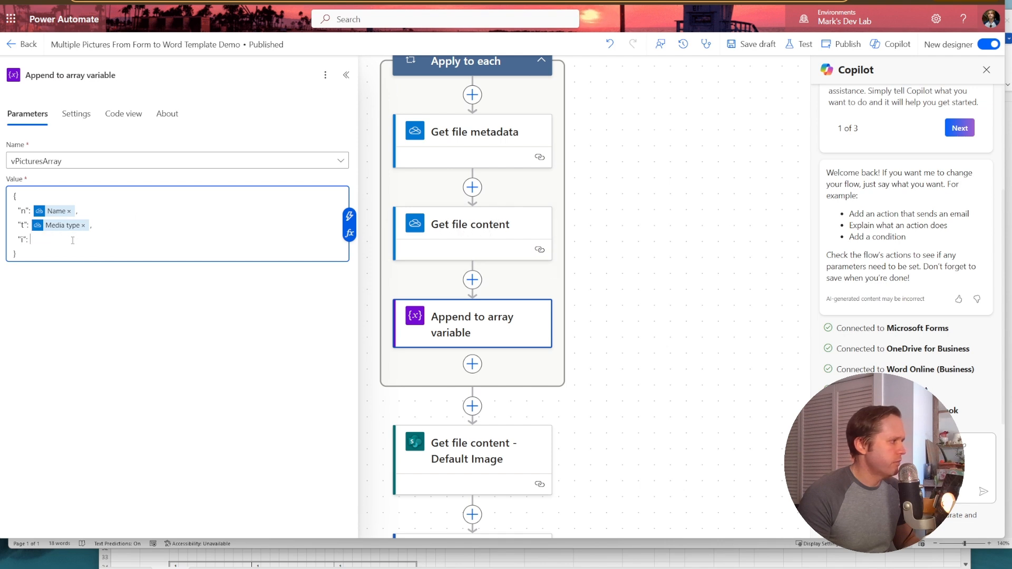
{"action": "left_click", "coordinate": [350, 216]}
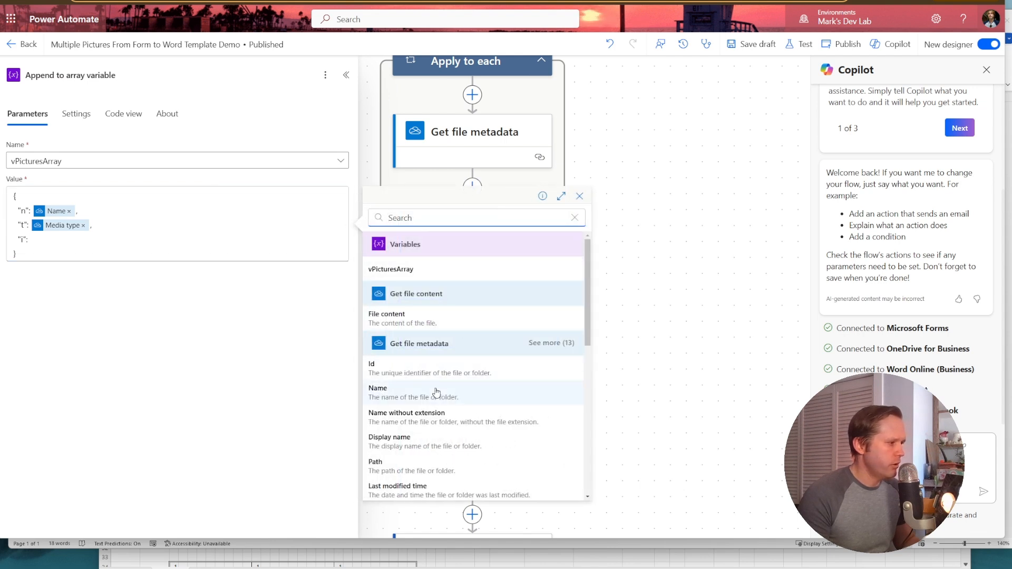
{"action": "scroll", "coordinate": [431, 398], "scroll_direction": "down", "scroll_amount": 2}
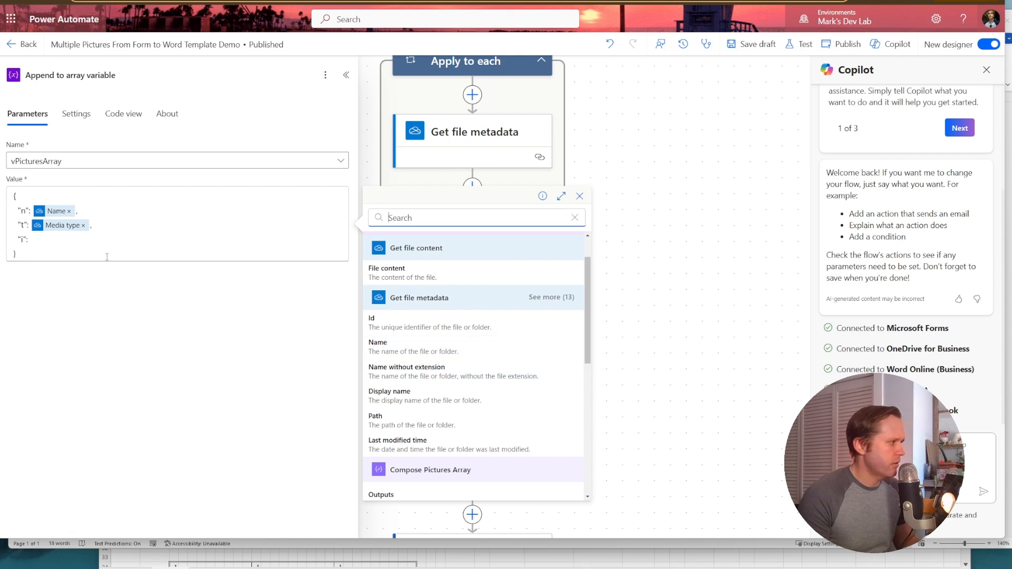
{"action": "left_click", "coordinate": [195, 252]}
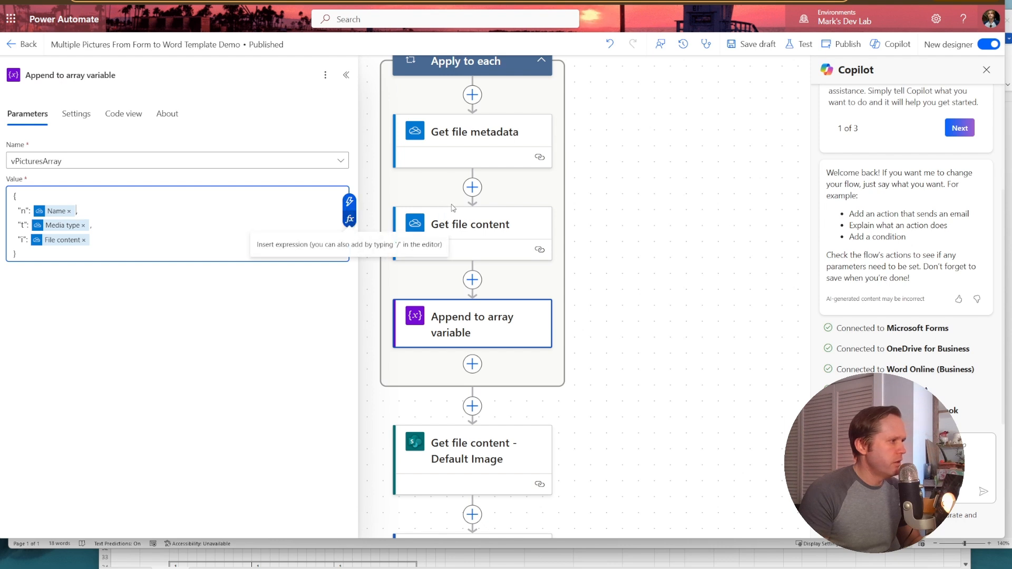
Step: Add first(split(Name without extension,'_')) as the n entry's expression
{"action": "left_click", "coordinate": [348, 218]}
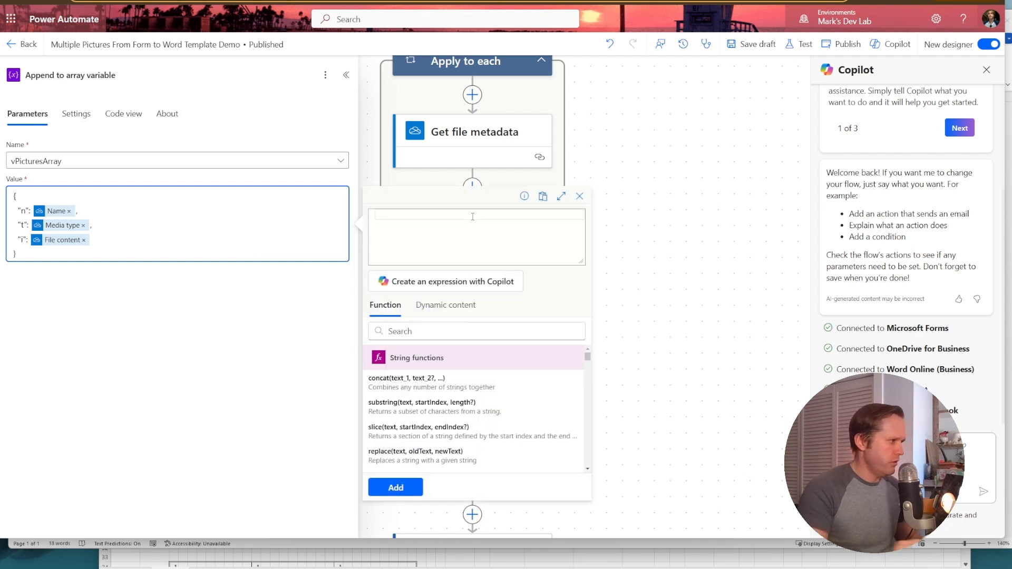
{"action": "type", "text": "spl"}
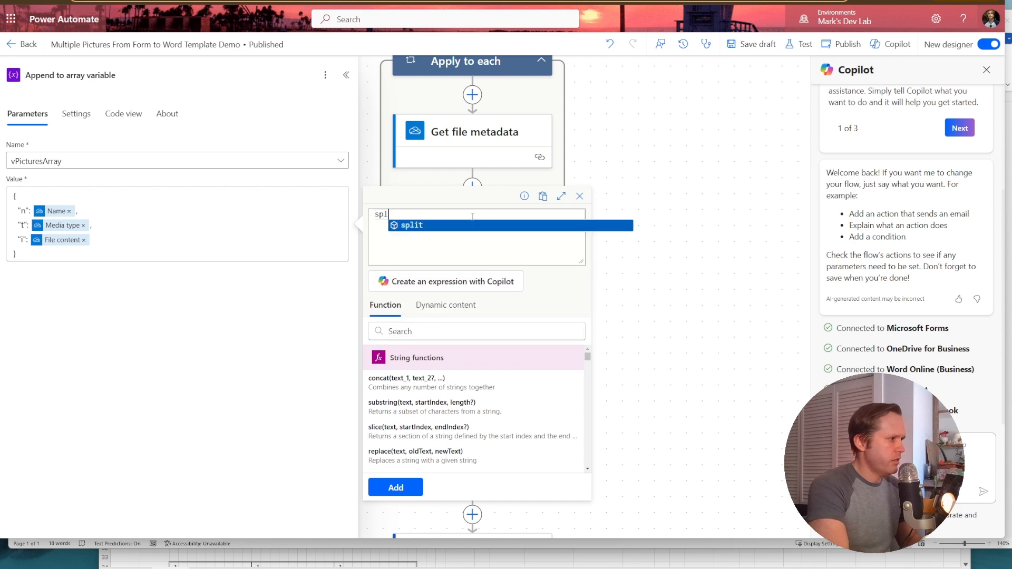
{"action": "type", "text": "it("}
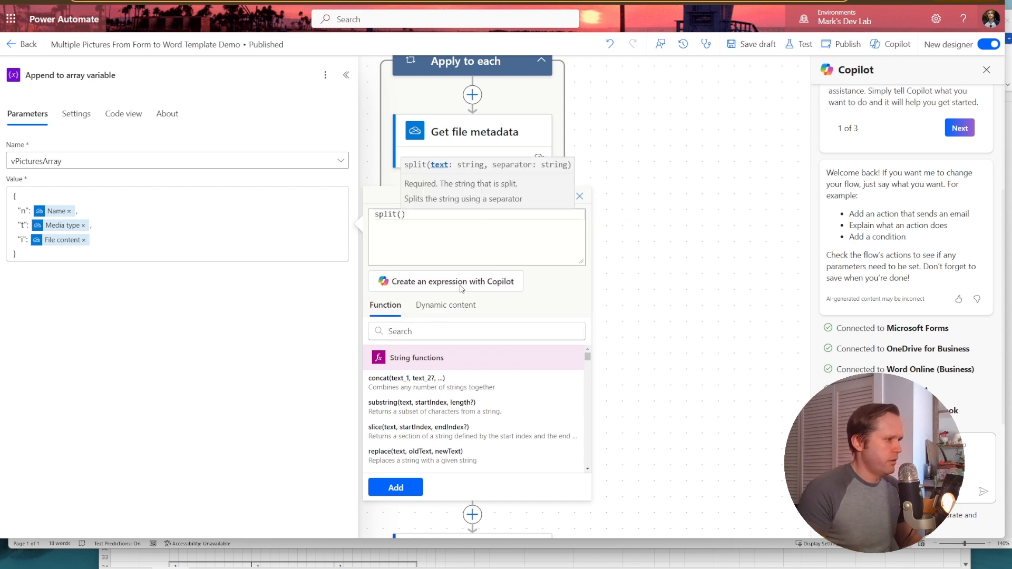
{"action": "left_click", "coordinate": [445, 304]}
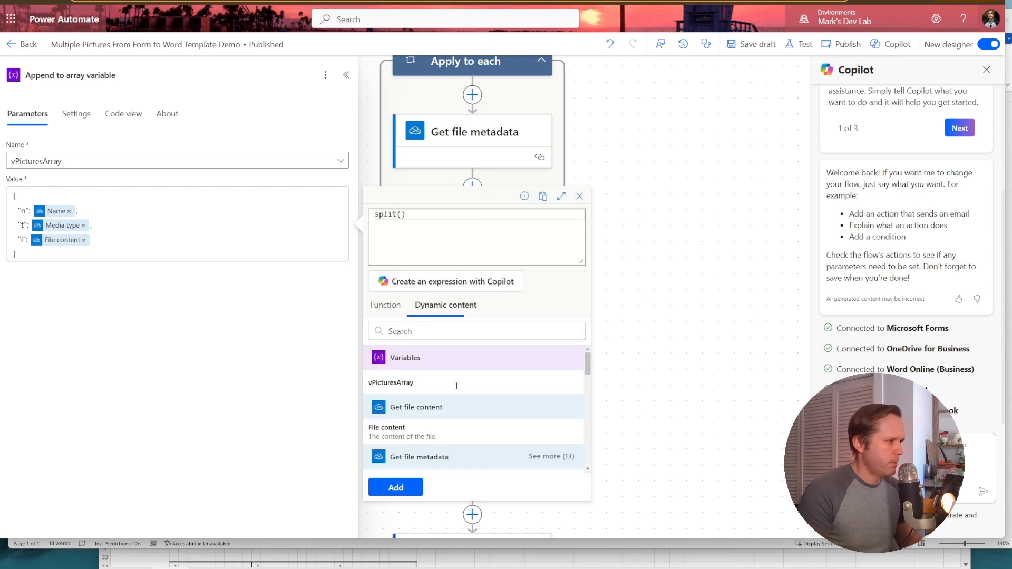
{"action": "scroll", "coordinate": [457, 385], "scroll_direction": "down", "scroll_amount": 3}
{"action": "scroll", "coordinate": [444, 393], "scroll_direction": "down", "scroll_amount": 1}
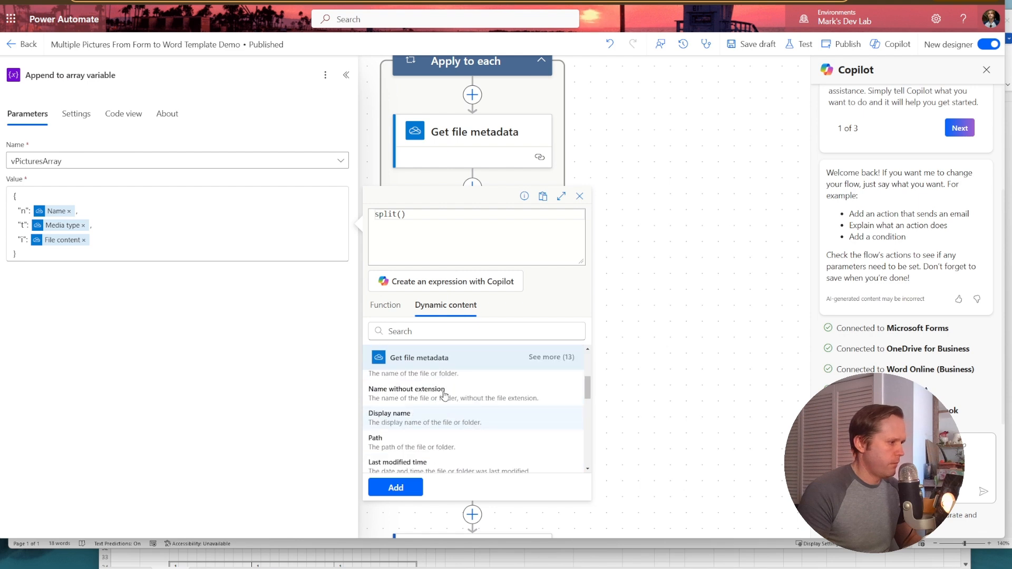
{"action": "left_click", "coordinate": [406, 389]}
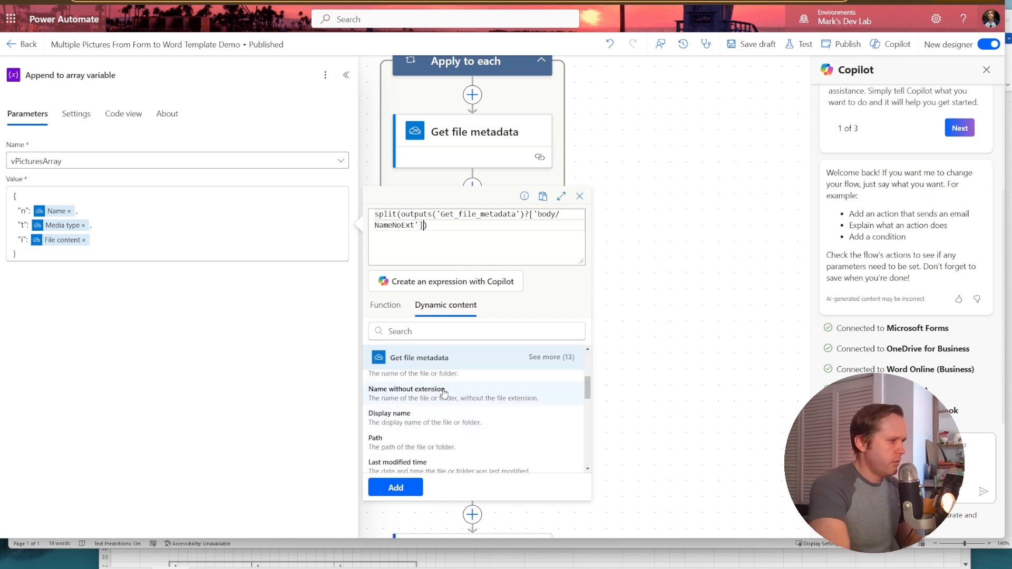
{"action": "type", "text": ", "}
{"action": "type", "text": "'_')"}
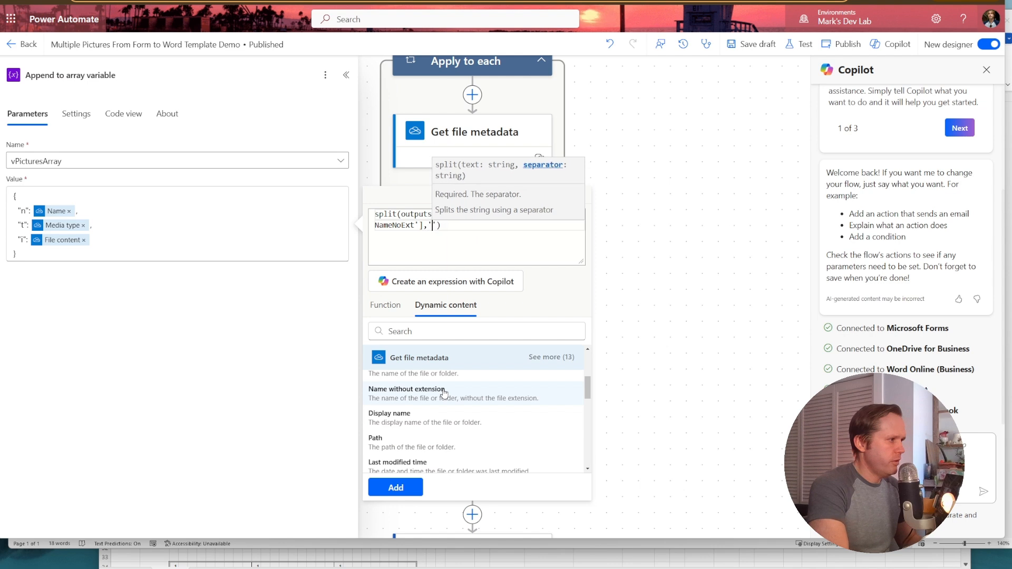
{"action": "key", "text": "Home"}
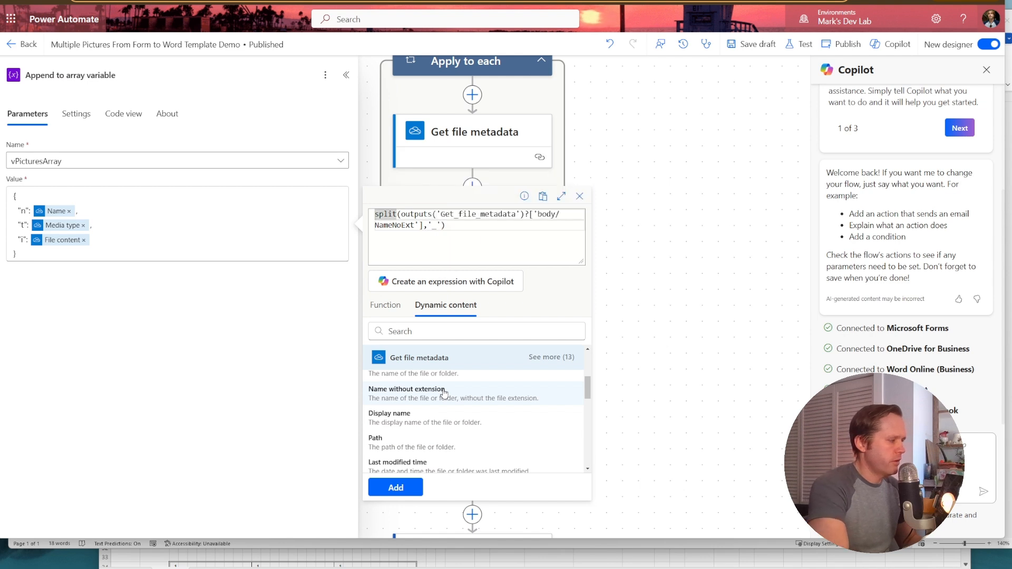
{"action": "type", "text": "first"}
{"action": "type", "text": "("}
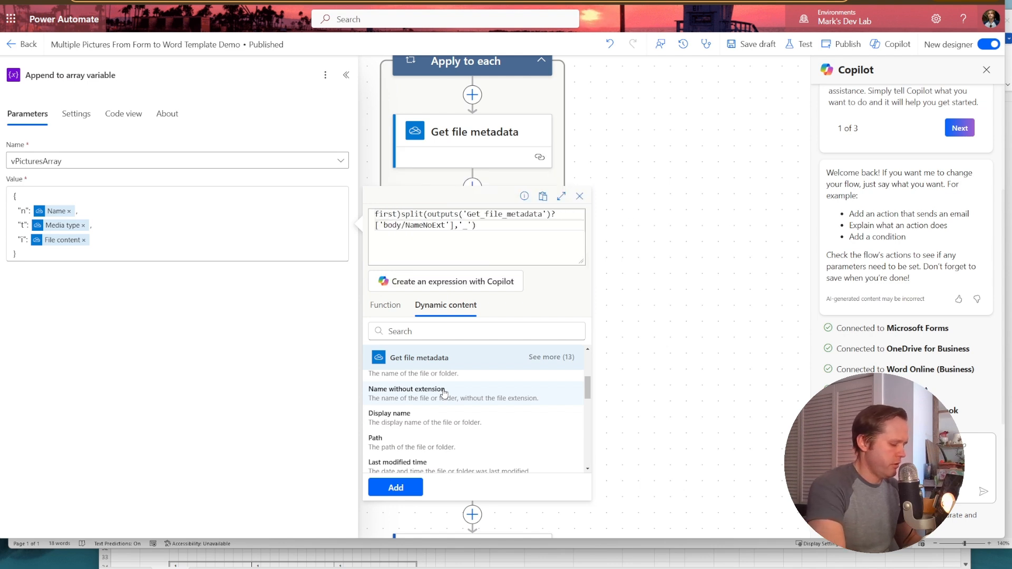
{"action": "key", "text": "BackSpace"}
{"action": "type", "text": "("}
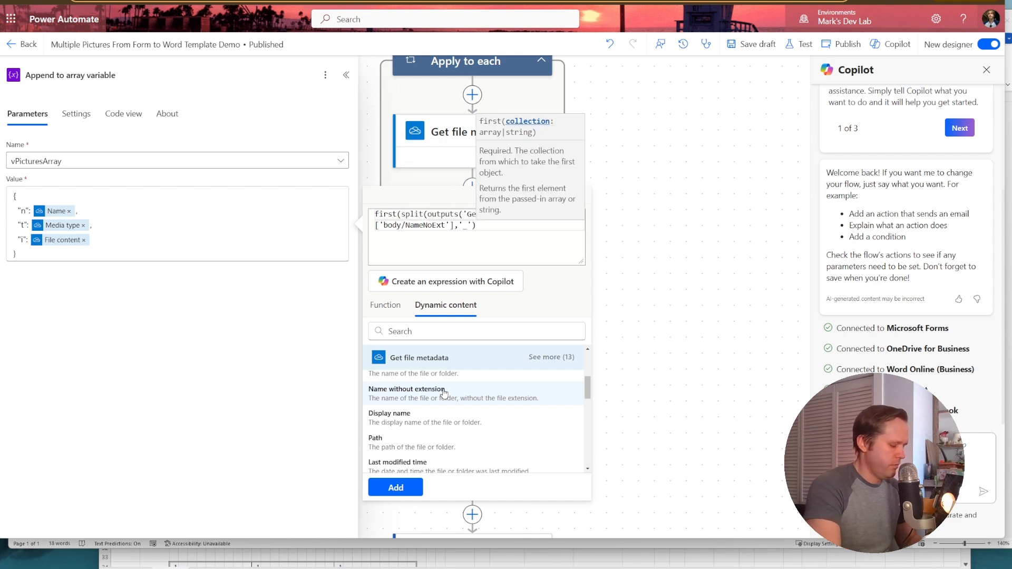
{"action": "key", "text": "End"}
{"action": "type", "text": ")"}
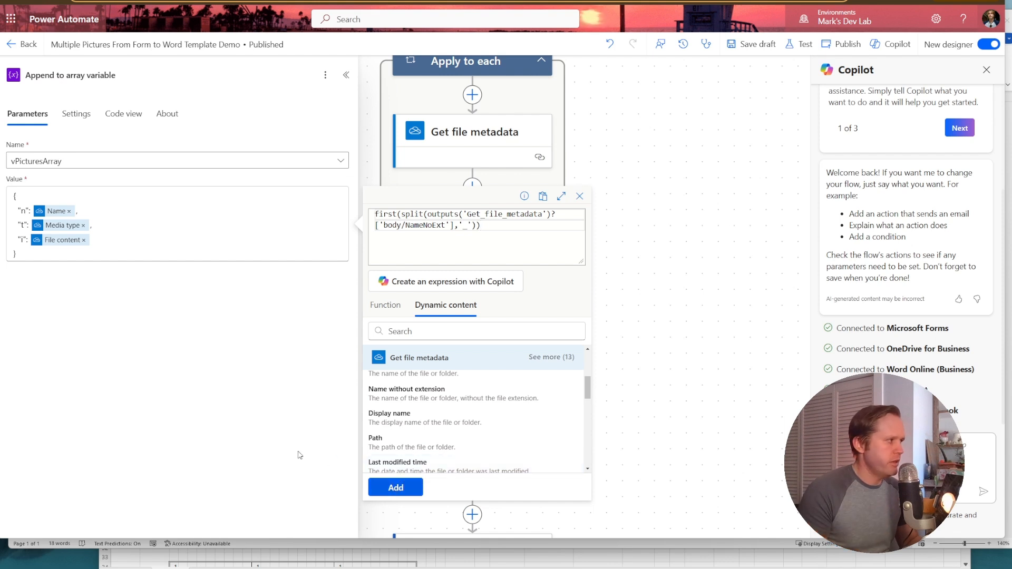
{"action": "left_click", "coordinate": [395, 488]}
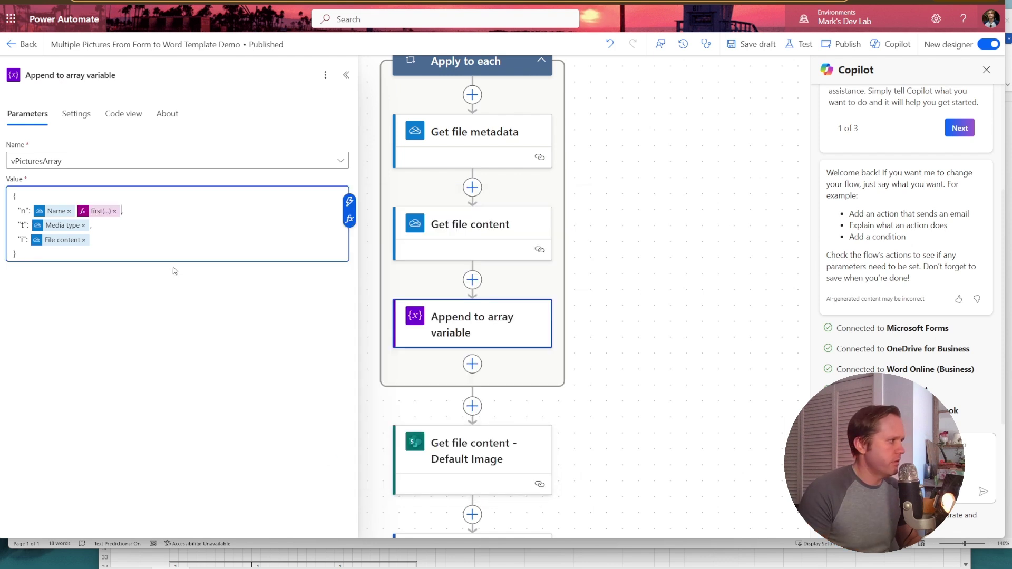
Step: Remove the plain Name token from n and point out Default Image's placeholder.jpg file name
{"action": "left_click", "coordinate": [69, 211]}
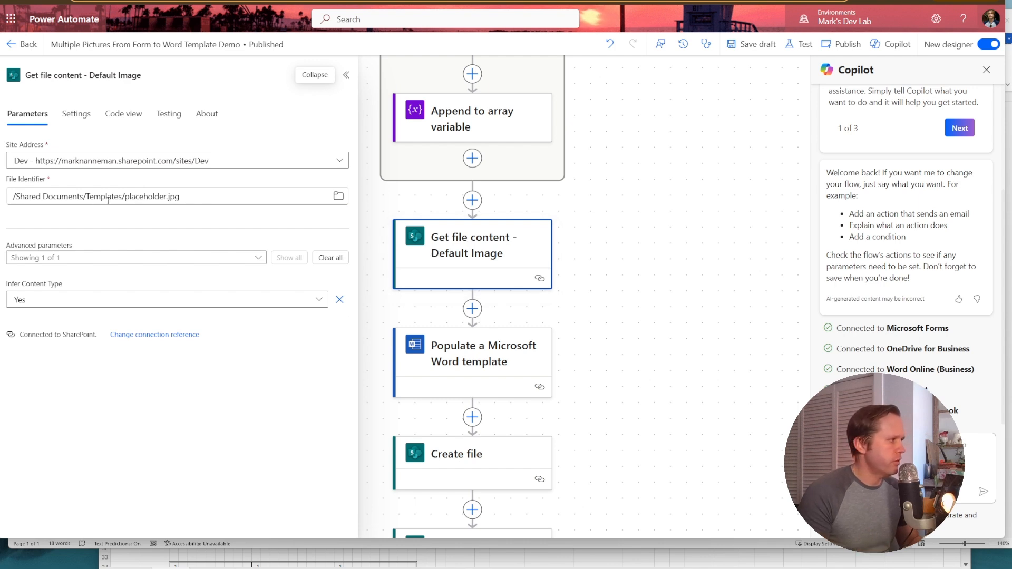
{"action": "left_click_drag", "start_coordinate": [125, 196], "coordinate": [199, 199]}
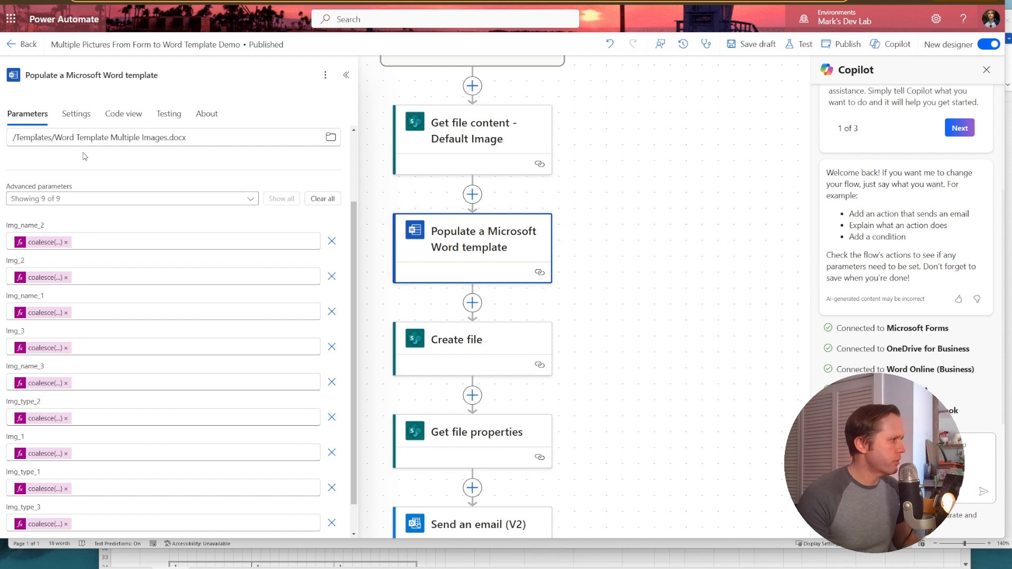
{"action": "scroll", "coordinate": [84, 156], "scroll_direction": "up", "scroll_amount": 3}
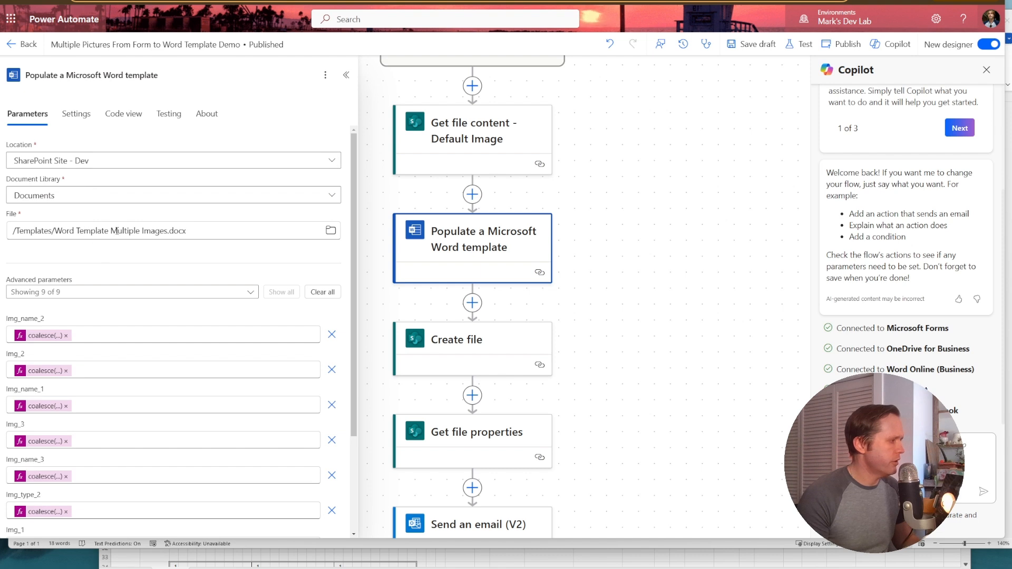
{"action": "scroll", "coordinate": [158, 276], "scroll_direction": "down", "scroll_amount": 4}
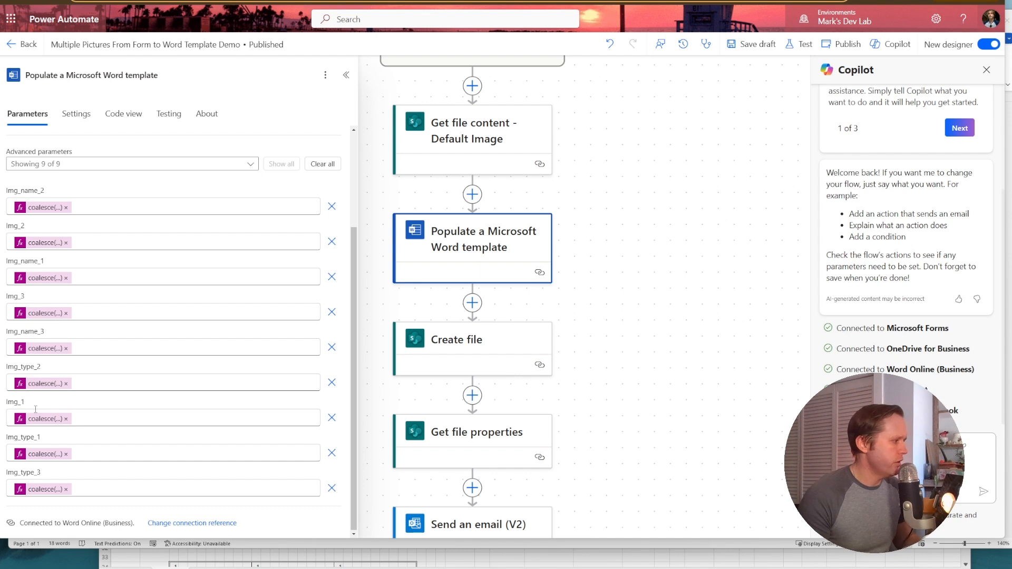
Step: Break the img_1 coalesce() expression so the variables part and body fallback sit on separate lines
{"action": "double_click", "coordinate": [15, 401]}
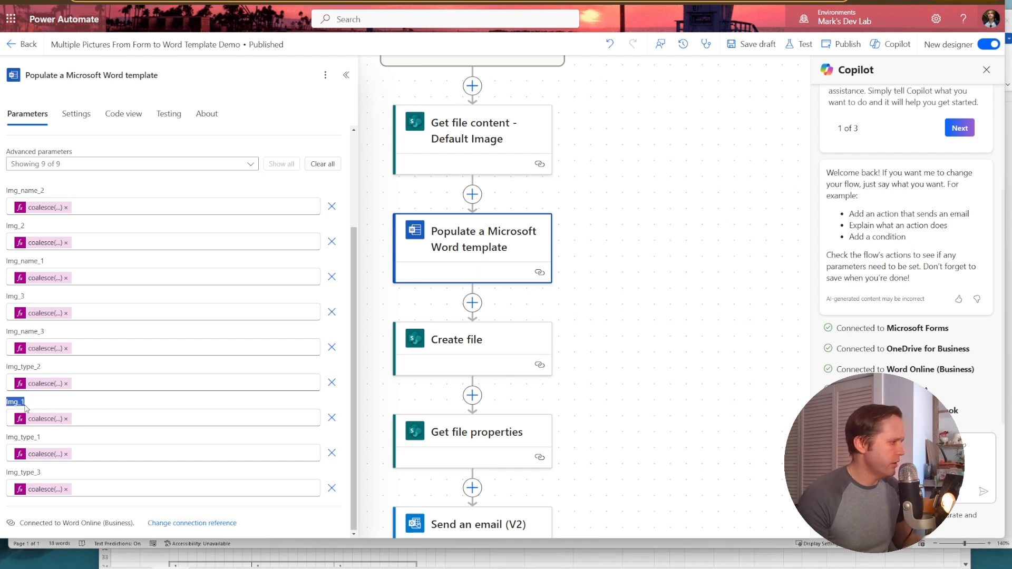
{"action": "left_click", "coordinate": [43, 419]}
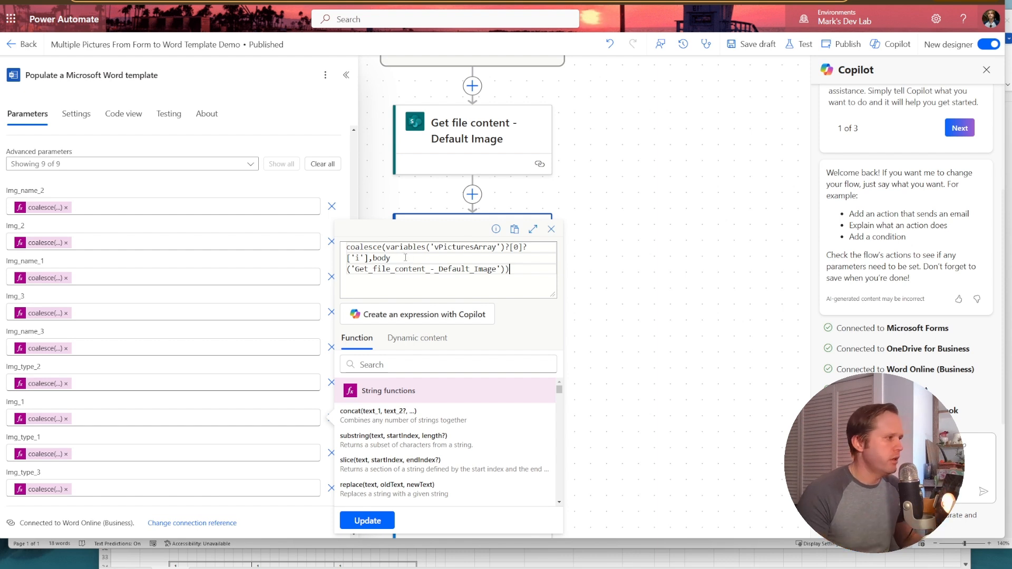
{"action": "left_click_drag", "start_coordinate": [385, 247], "coordinate": [412, 246]}
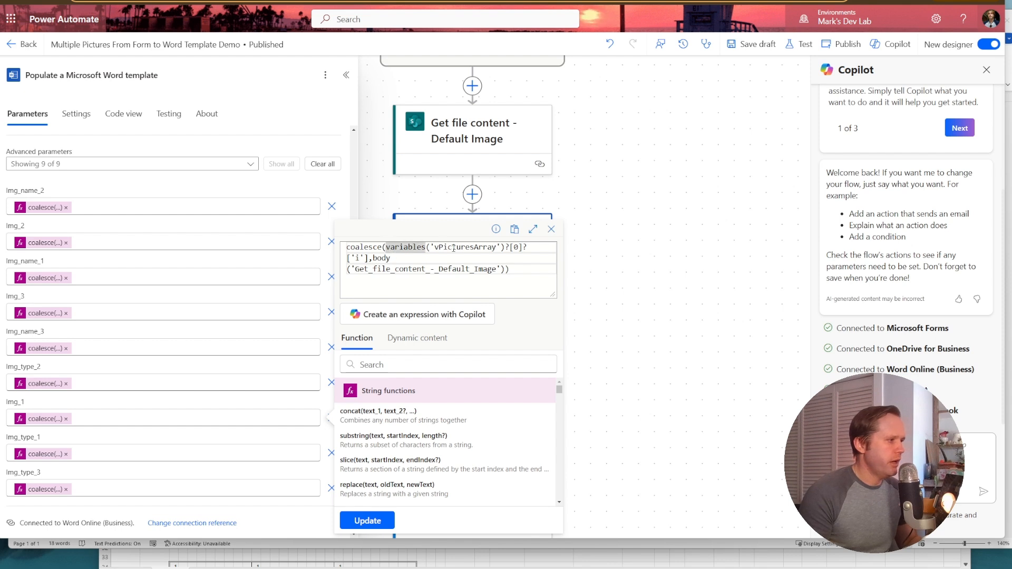
{"action": "left_click", "coordinate": [385, 247]}
{"action": "key", "text": "Return"}
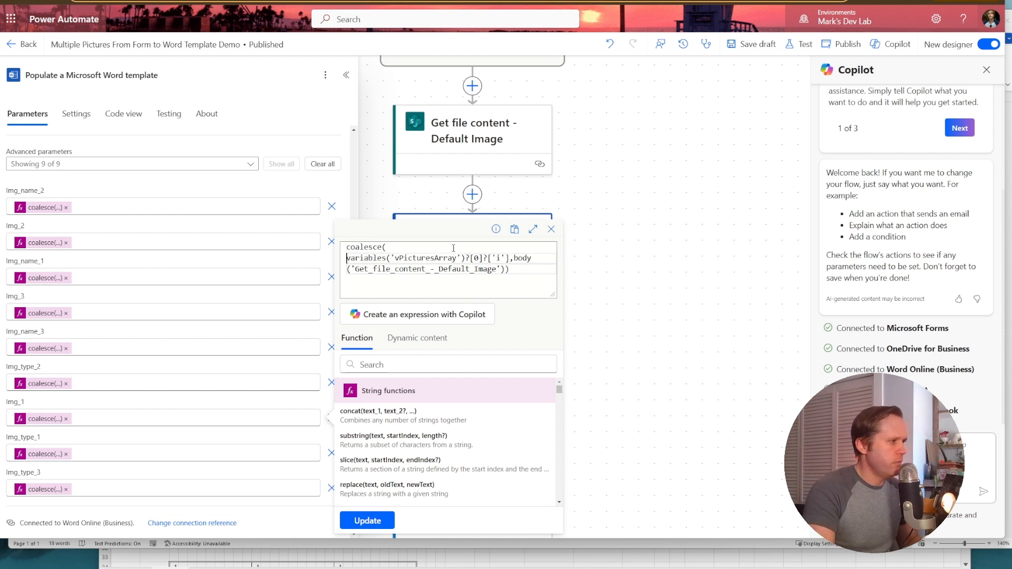
{"action": "left_click", "coordinate": [515, 259]}
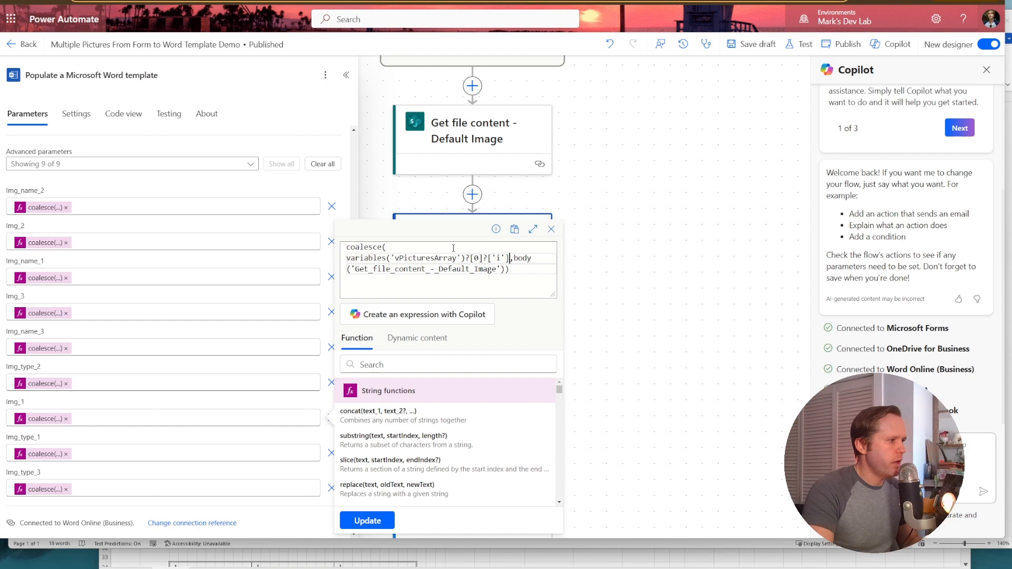
{"action": "key", "text": "Return"}
{"action": "key", "text": "Return"}
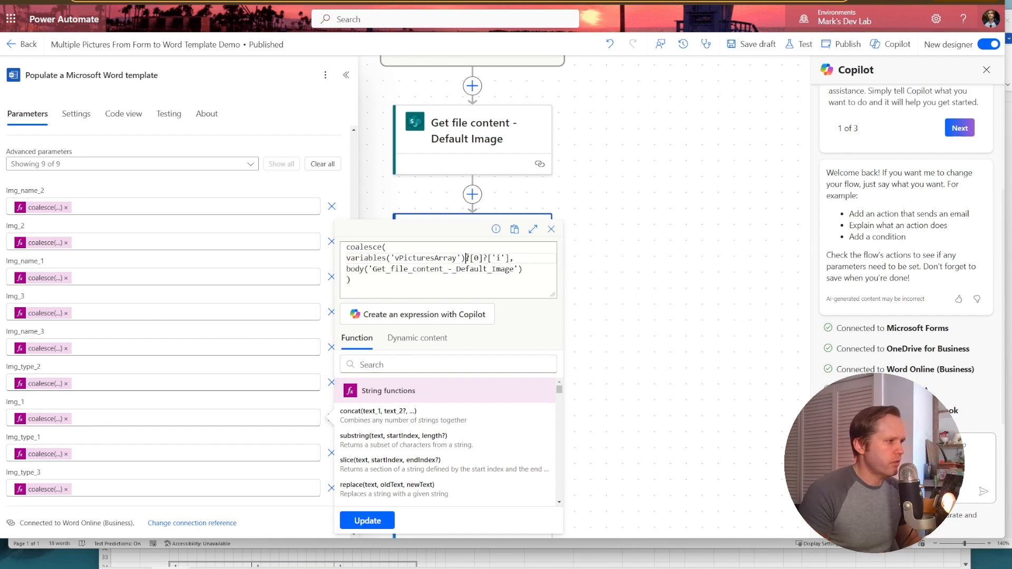
Step: Highlight vPicturesArray?[0]['i'] as the first picture's content and the Default Image body() fallback
{"action": "left_click_drag", "start_coordinate": [510, 258], "coordinate": [347, 257]}
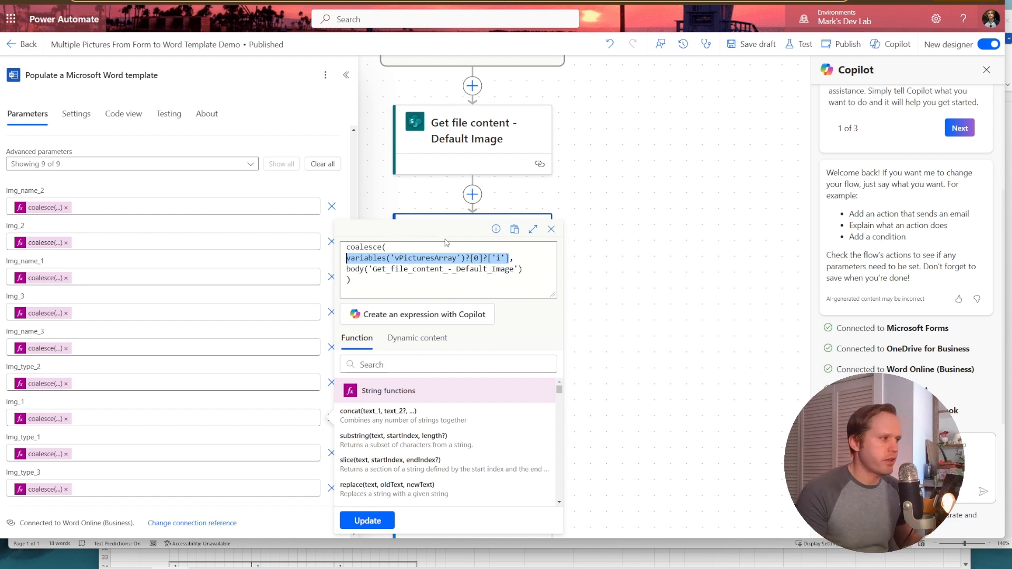
{"action": "left_click", "coordinate": [472, 258]}
{"action": "left_click_drag", "start_coordinate": [473, 258], "coordinate": [467, 258]}
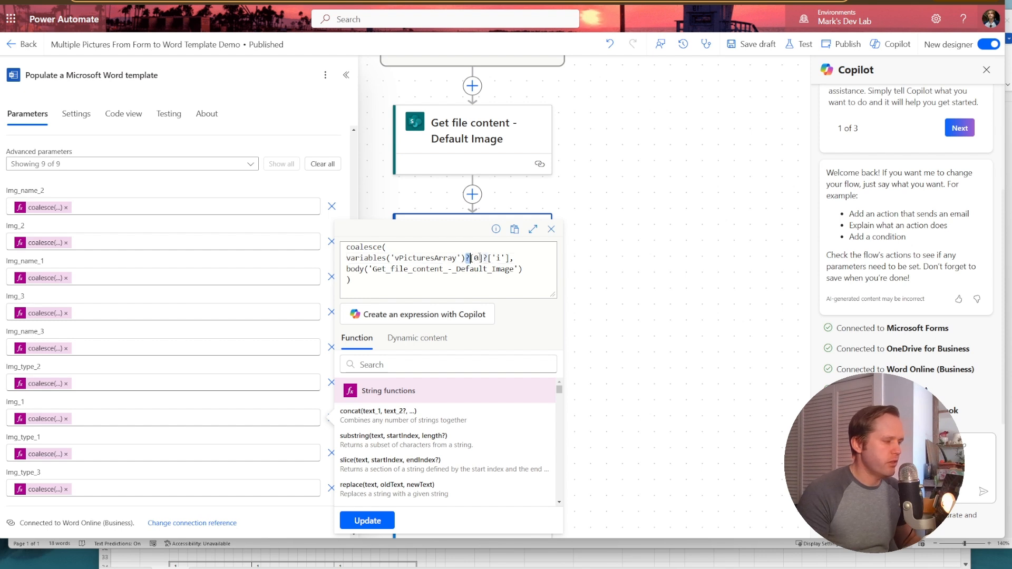
{"action": "left_click", "coordinate": [477, 257]}
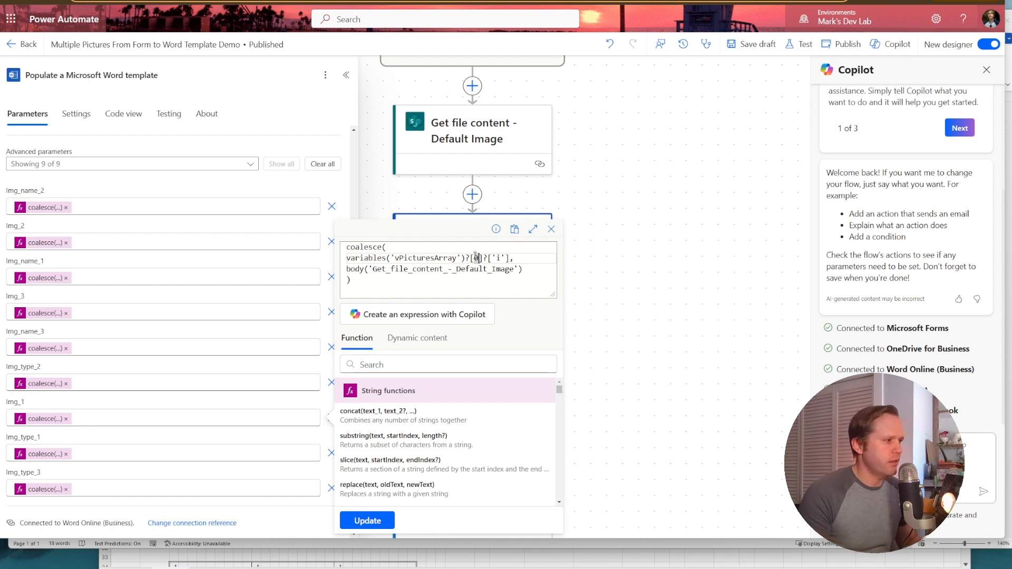
{"action": "double_click", "coordinate": [466, 258]}
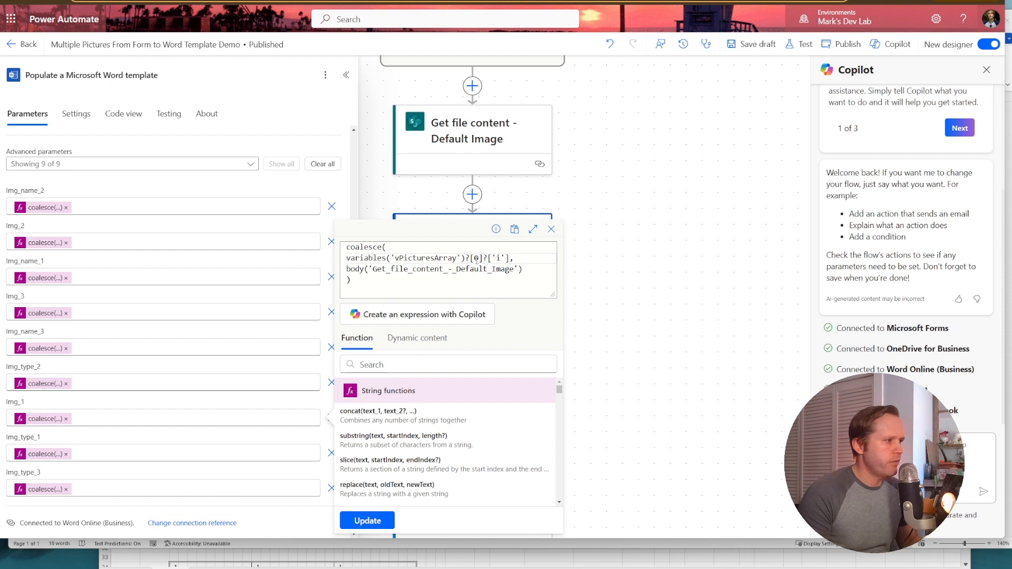
{"action": "left_click_drag", "start_coordinate": [483, 259], "coordinate": [470, 258]}
{"action": "double_click", "coordinate": [498, 258]}
{"action": "left_click", "coordinate": [348, 269]}
{"action": "left_click_drag", "start_coordinate": [348, 269], "coordinate": [523, 269]}
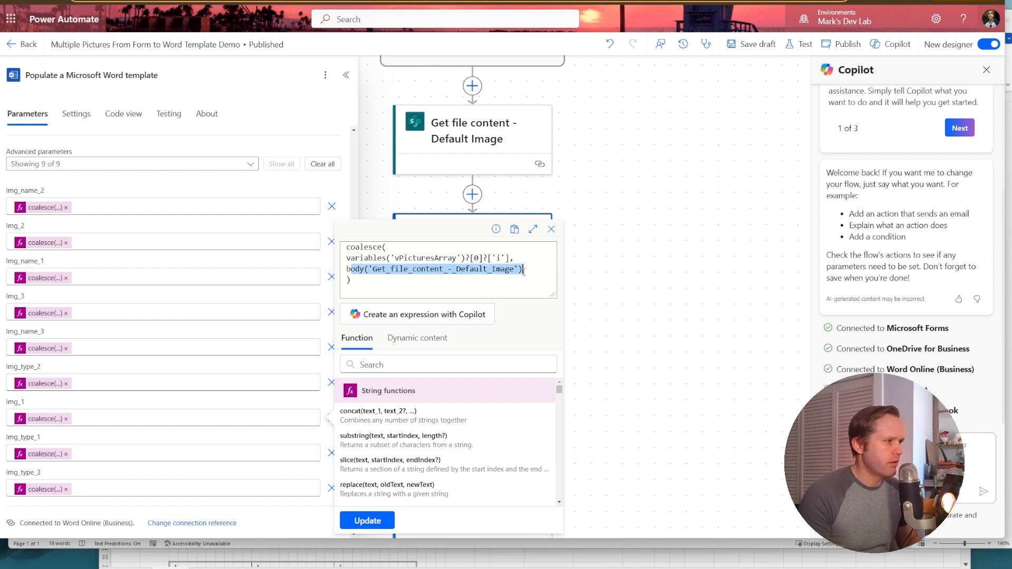
{"action": "left_click", "coordinate": [417, 338]}
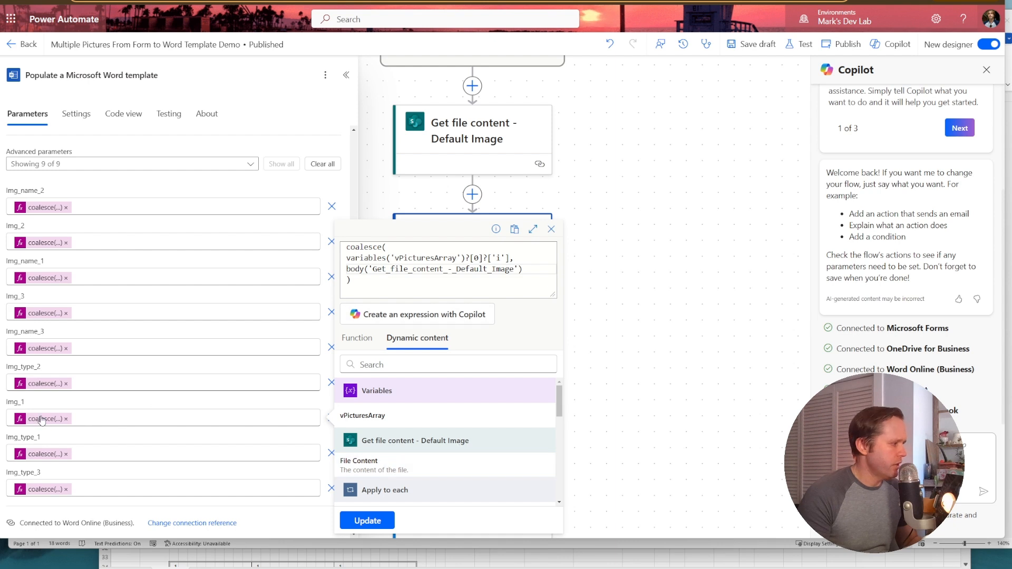
Step: Break the Img_2 coalesce() expression onto separate lines for the array item and body fallback
{"action": "left_click", "coordinate": [44, 243]}
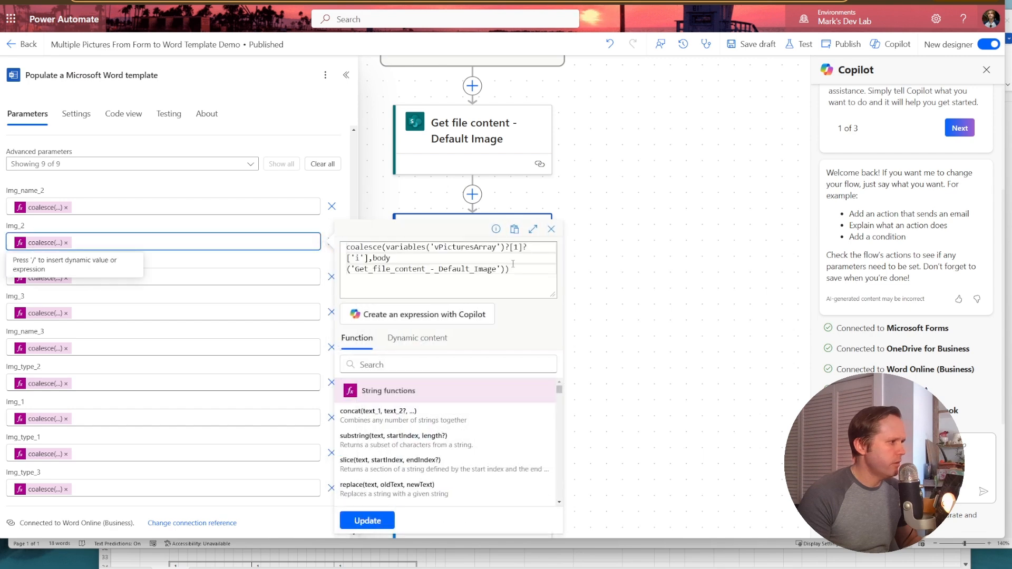
{"action": "left_click", "coordinate": [475, 247]}
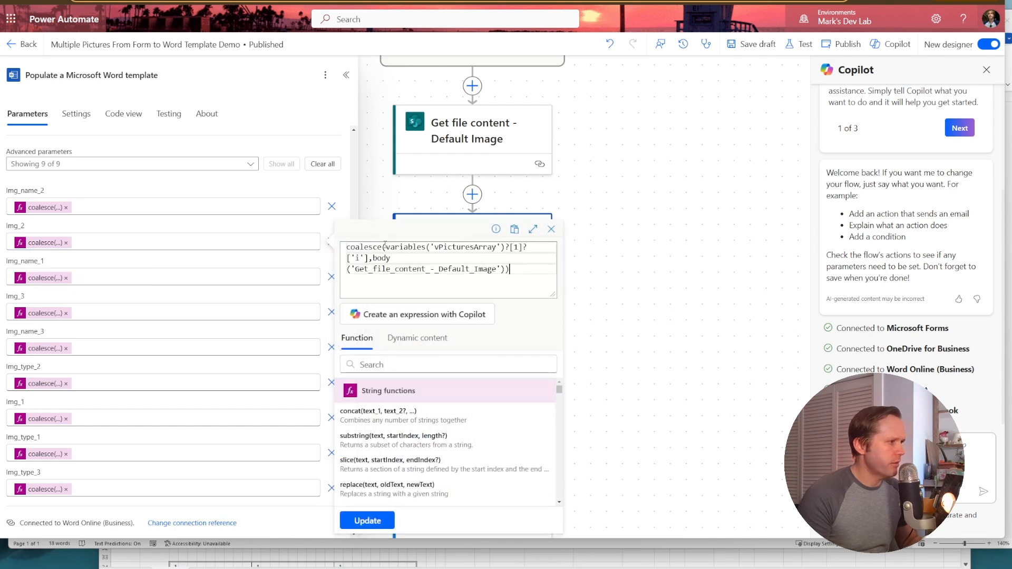
{"action": "double_click", "coordinate": [365, 247]}
{"action": "key", "text": "Right"}
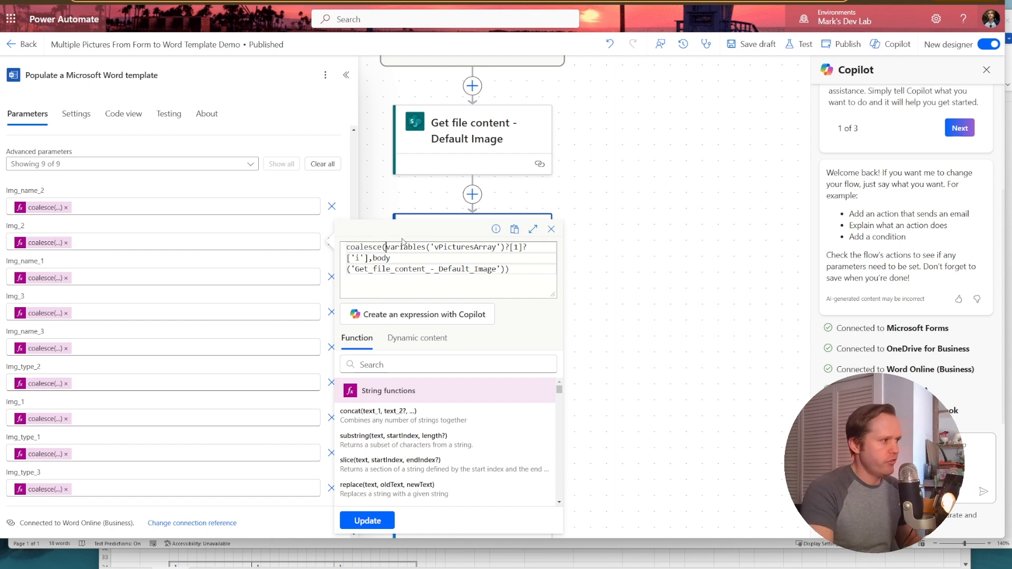
{"action": "key", "text": "Return"}
{"action": "key", "text": "shift+Left"}
{"action": "key", "text": "shift+Left"}
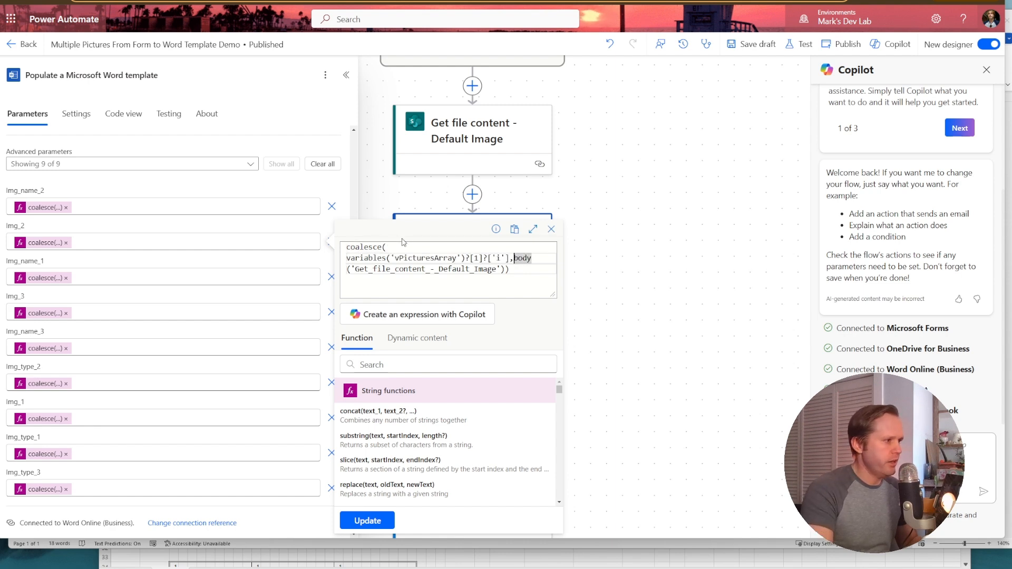
{"action": "key", "text": "Left"}
{"action": "key", "text": "Left"}
{"action": "key", "text": "Return"}
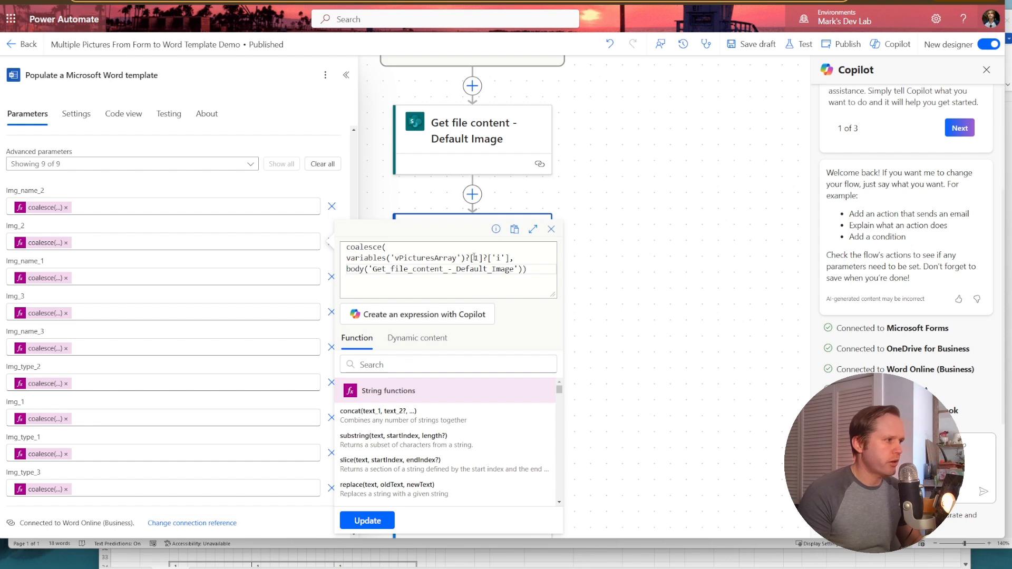
Step: Highlight index [1], the 'i' key and the default image fallback line, then close the expression
{"action": "double_click", "coordinate": [476, 257]}
{"action": "double_click", "coordinate": [499, 259]}
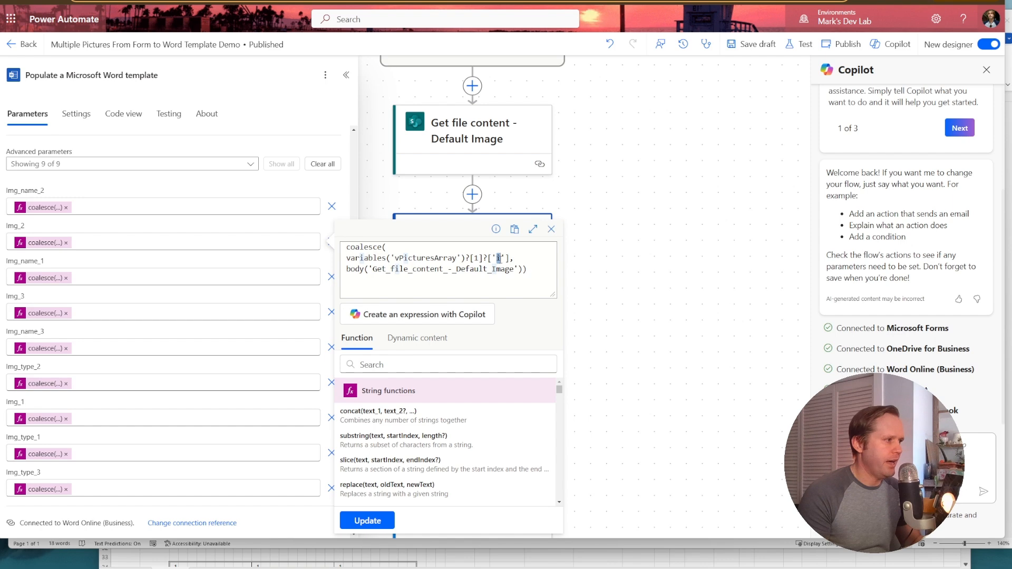
{"action": "triple_click", "coordinate": [425, 269]}
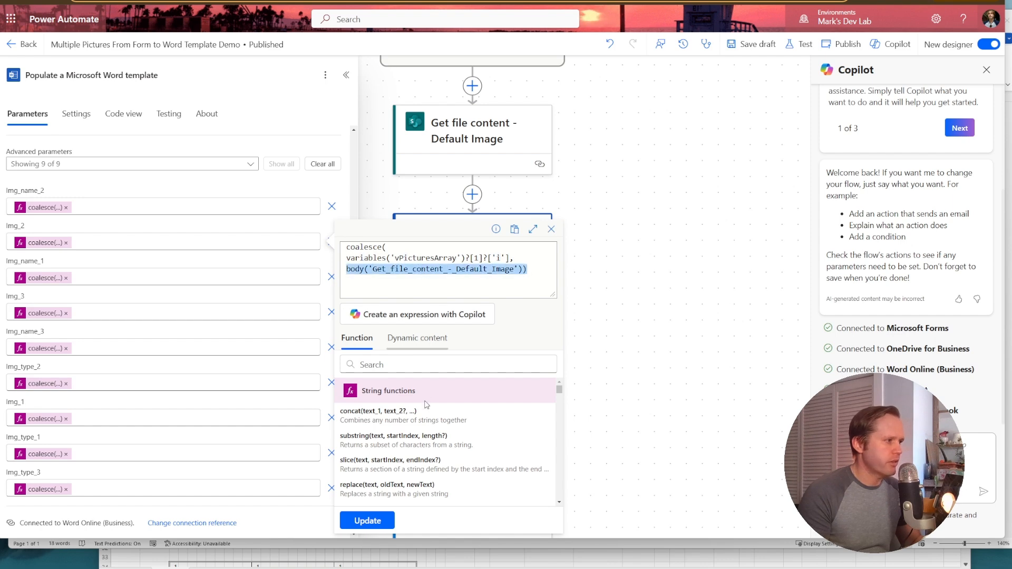
{"action": "left_click", "coordinate": [367, 520]}
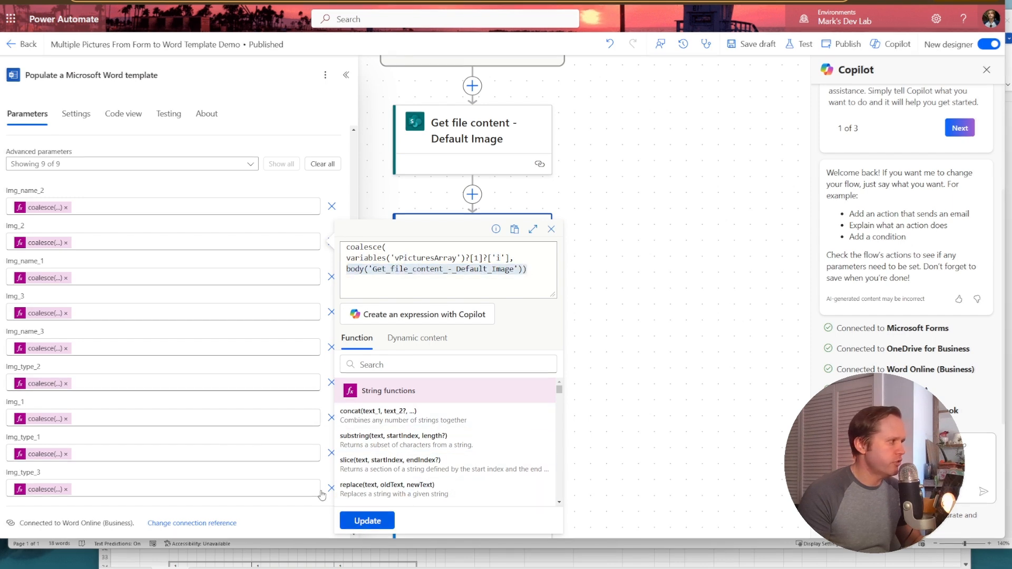
Step: Expand the Img_name_1 coalesce expression onto separate lines for readability
{"action": "left_click", "coordinate": [44, 278]}
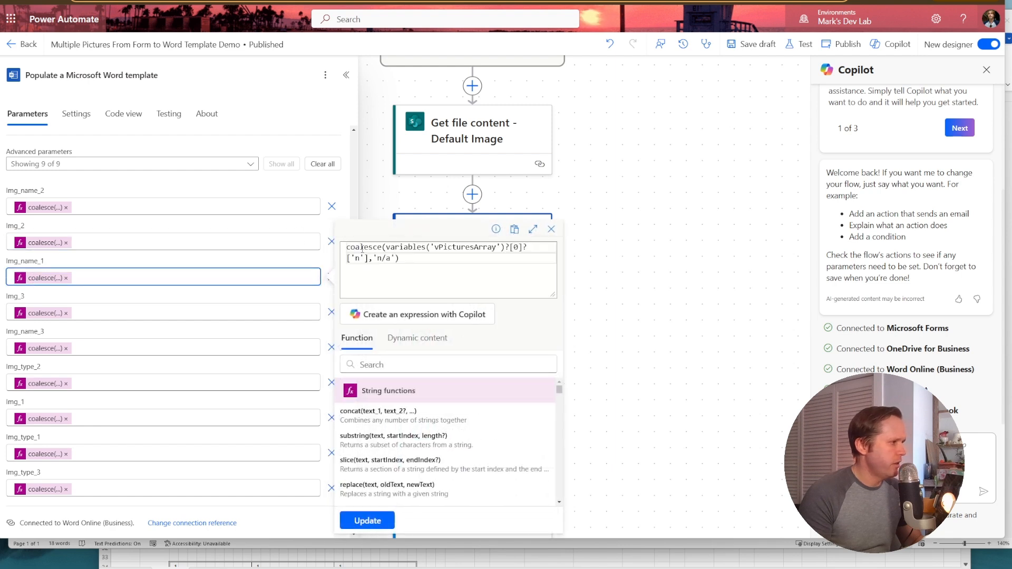
{"action": "double_click", "coordinate": [404, 247]}
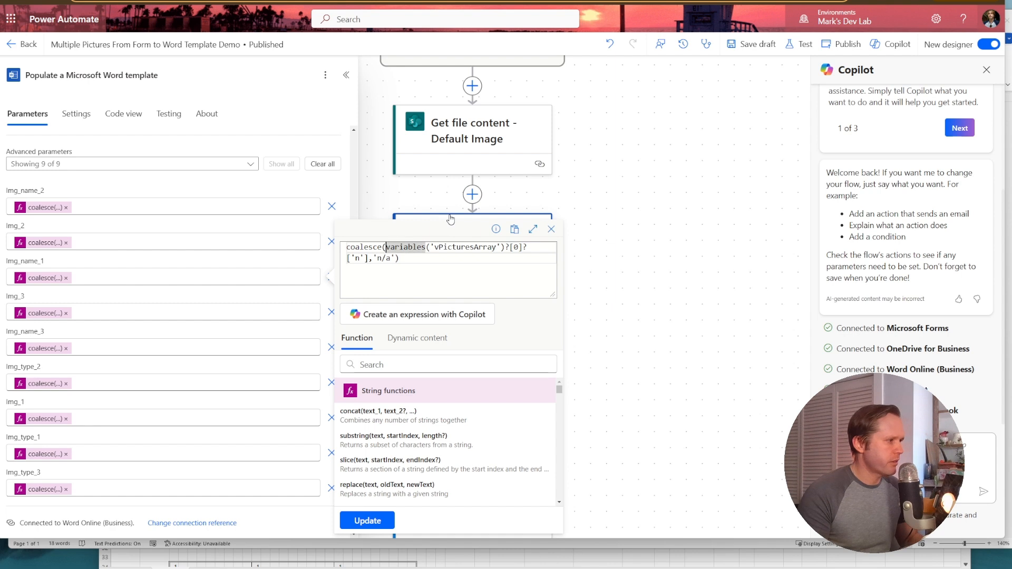
{"action": "key", "text": "Return"}
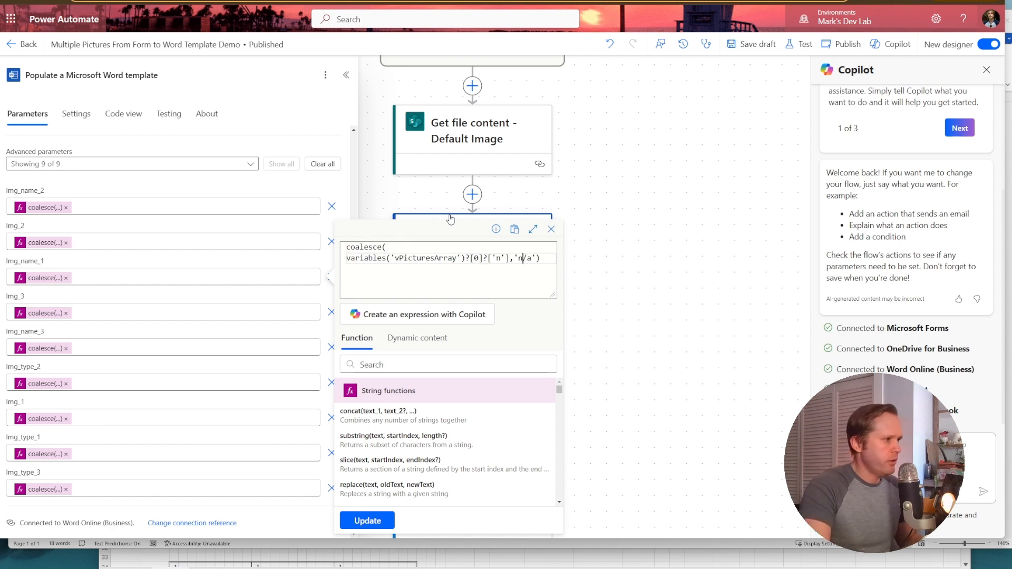
{"action": "key", "text": "Return"}
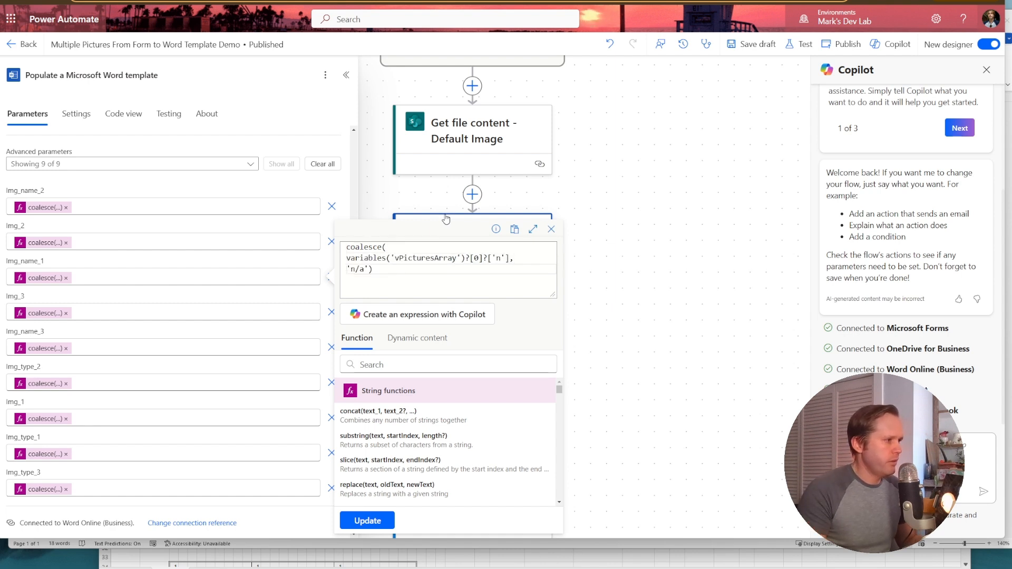
Step: Highlight the first-picture index [0], the 'n' name key and the 'n/a' fallback
{"action": "double_click", "coordinate": [476, 258]}
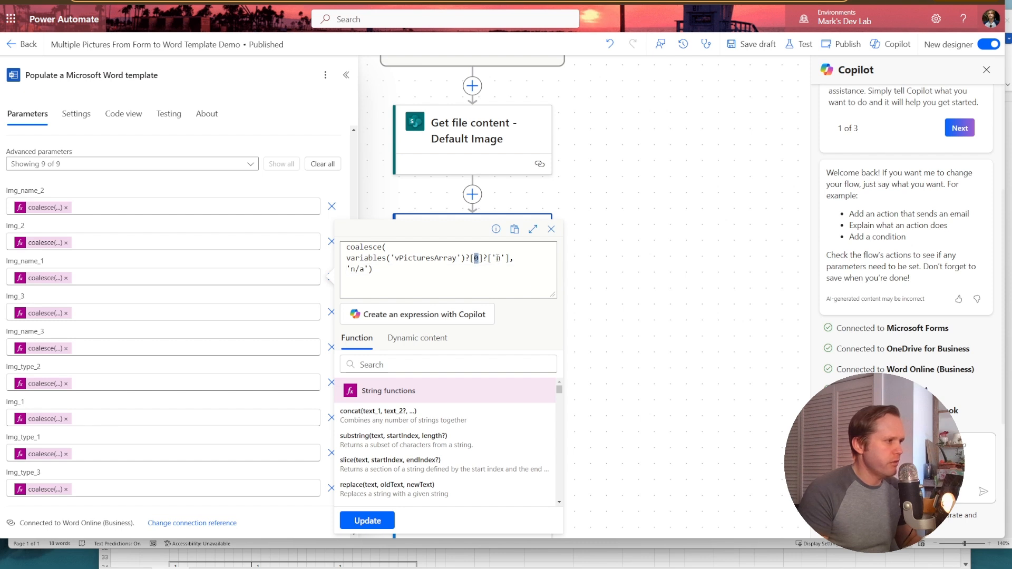
{"action": "double_click", "coordinate": [498, 258]}
{"action": "double_click", "coordinate": [356, 268]}
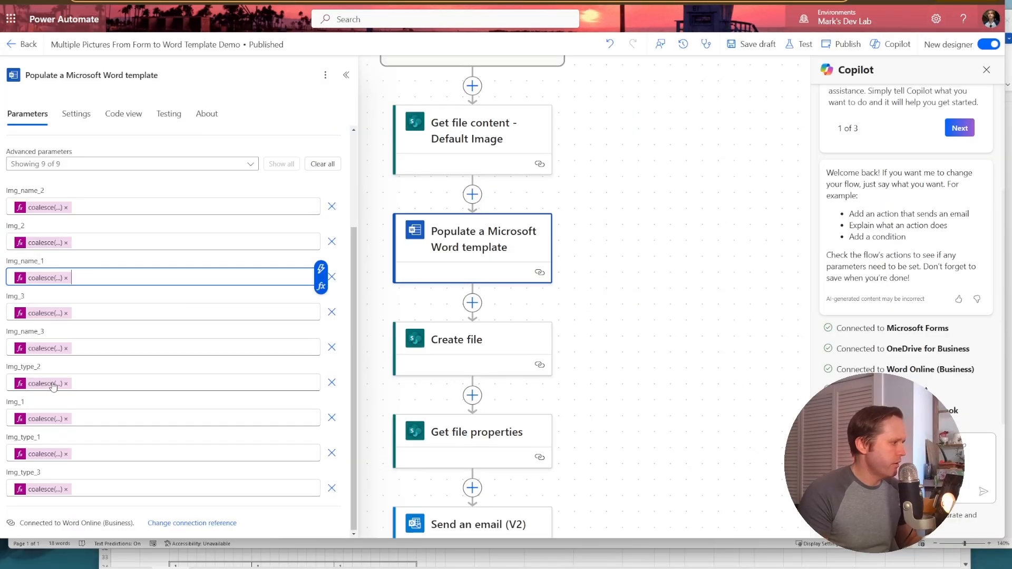
Step: Expand the Img_type_2 coalesce expression onto separate lines for readability
{"action": "left_click", "coordinate": [45, 384]}
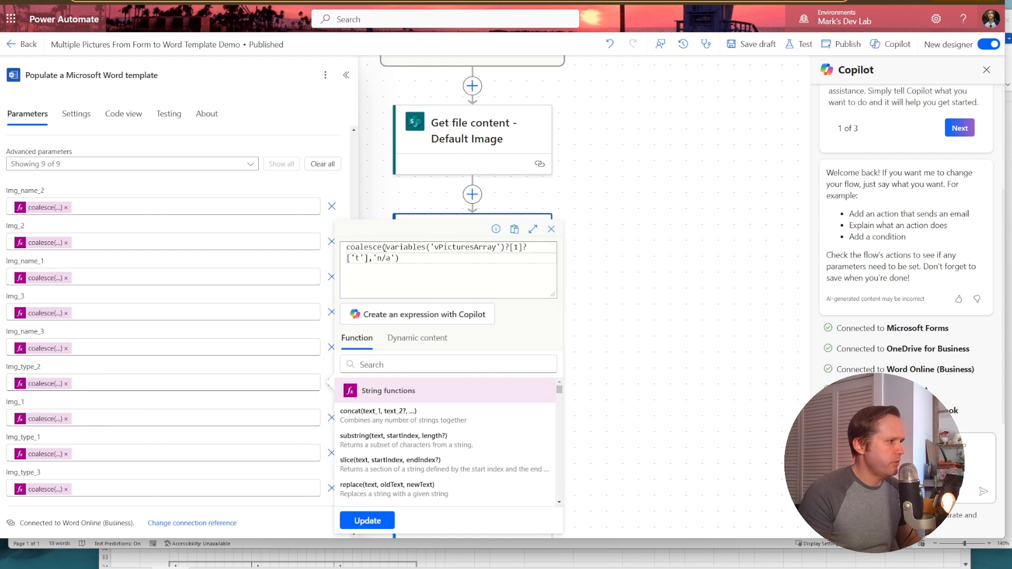
{"action": "left_click", "coordinate": [383, 247]}
{"action": "key", "text": "Return"}
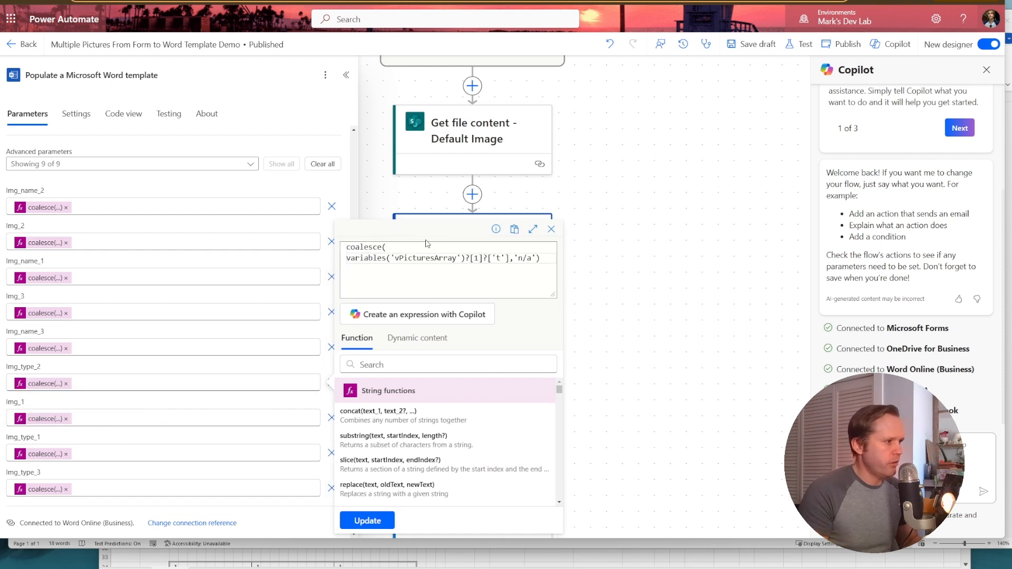
{"action": "left_click", "coordinate": [514, 258]}
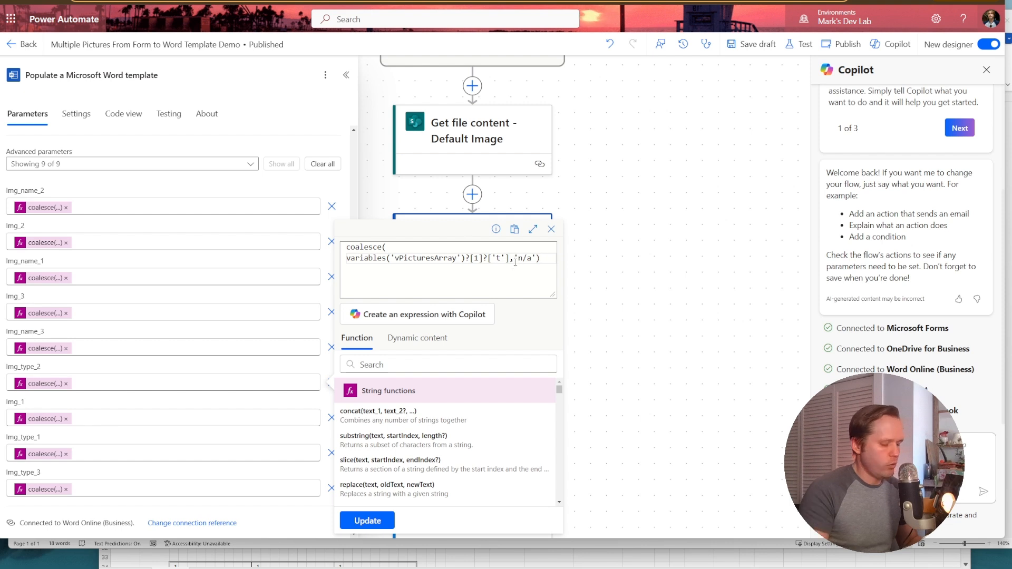
{"action": "key", "text": "Return"}
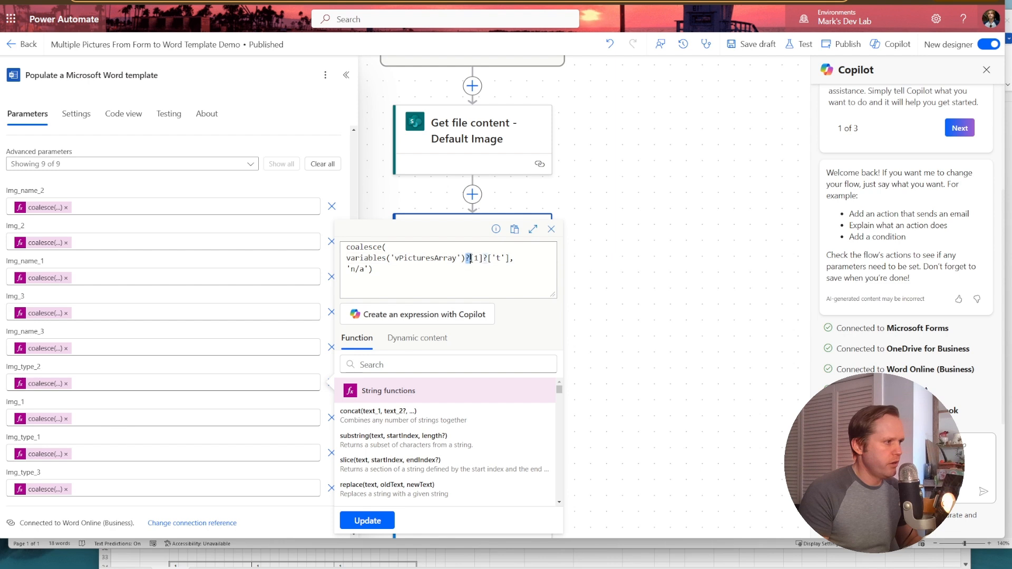
Step: Highlight the ?[1] index, 't' type key and 'n/a' fallback, then move to the Create file step
{"action": "left_click_drag", "start_coordinate": [465, 257], "coordinate": [479, 259]}
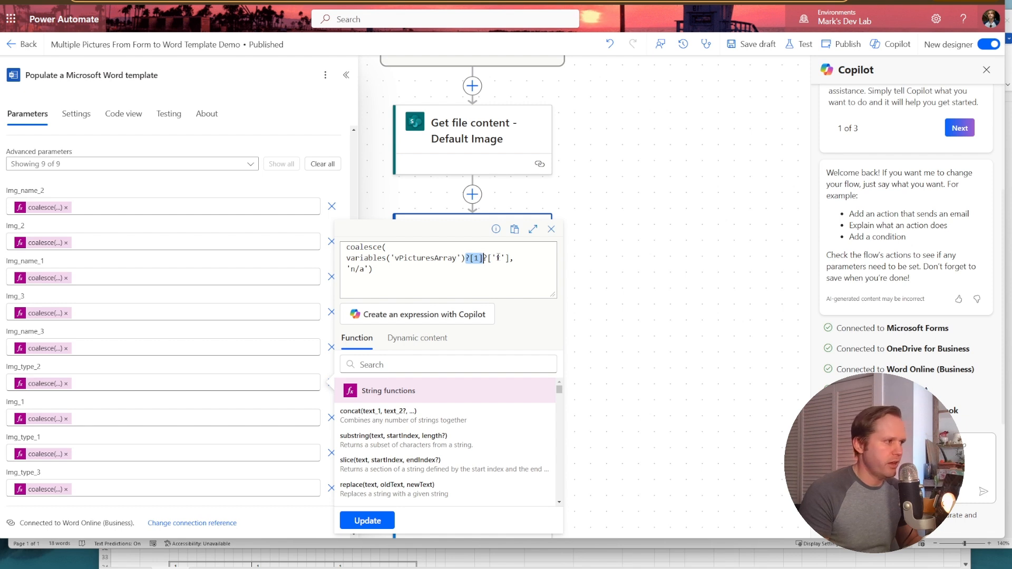
{"action": "left_click_drag", "start_coordinate": [495, 257], "coordinate": [500, 257]}
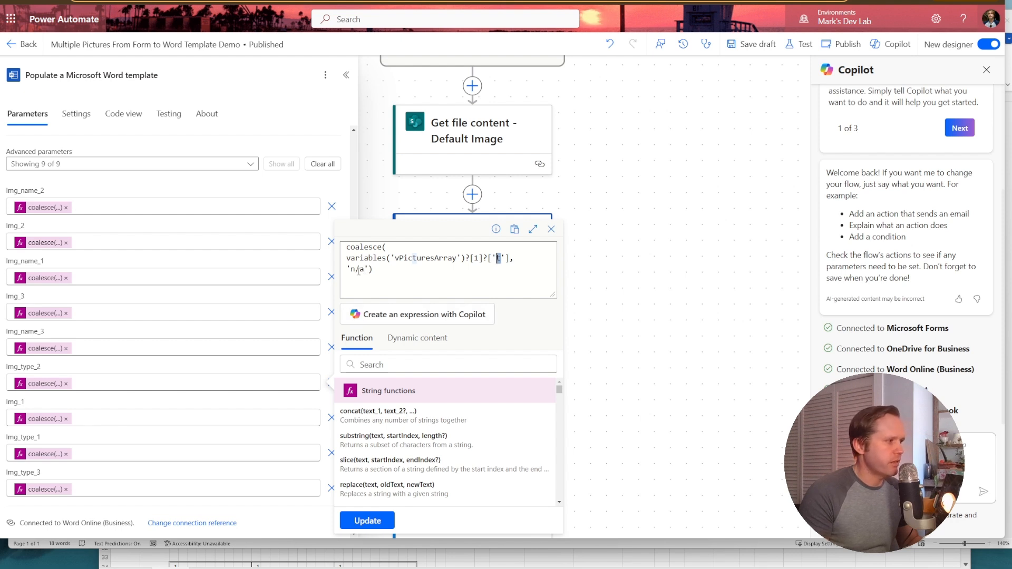
{"action": "left_click_drag", "start_coordinate": [364, 269], "coordinate": [351, 268]}
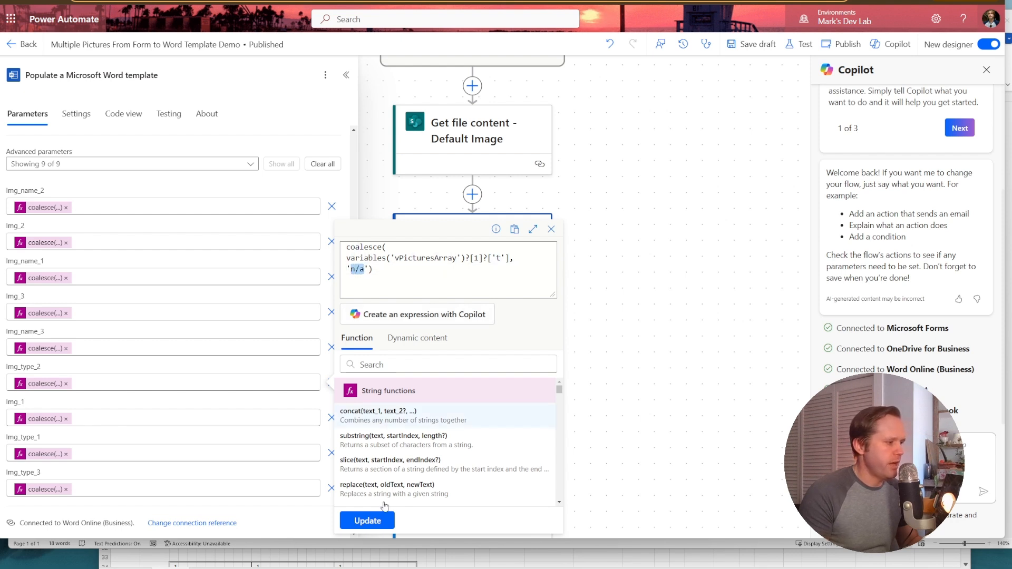
{"action": "left_click", "coordinate": [115, 386]}
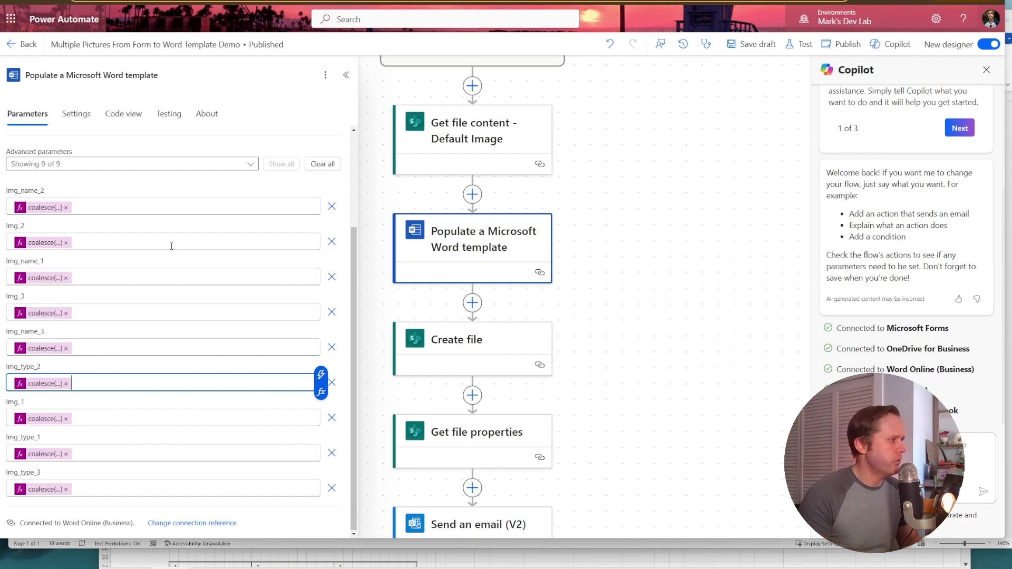
{"action": "left_click", "coordinate": [523, 341]}
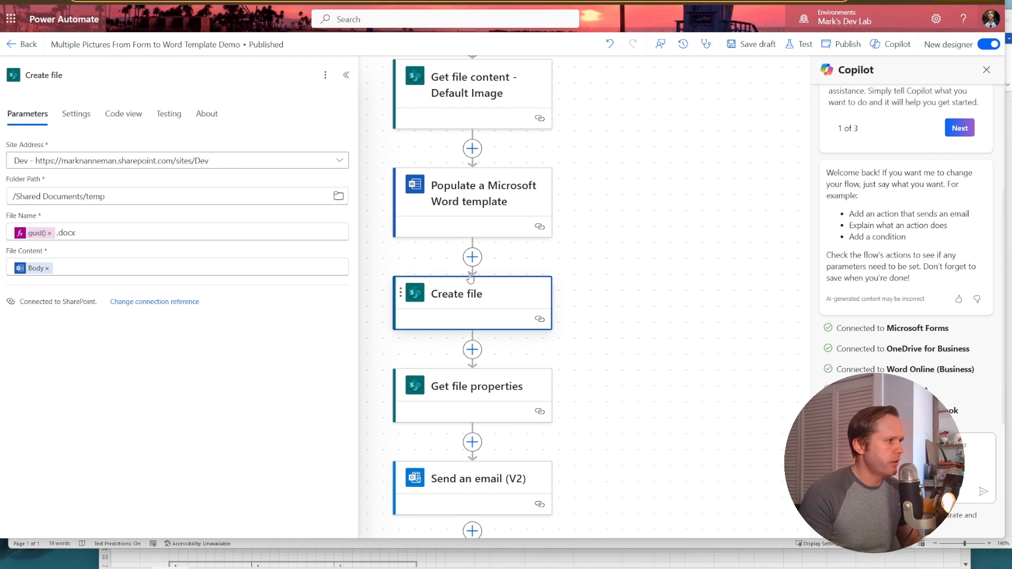
{"action": "scroll", "coordinate": [493, 254], "scroll_direction": "down", "scroll_amount": 1}
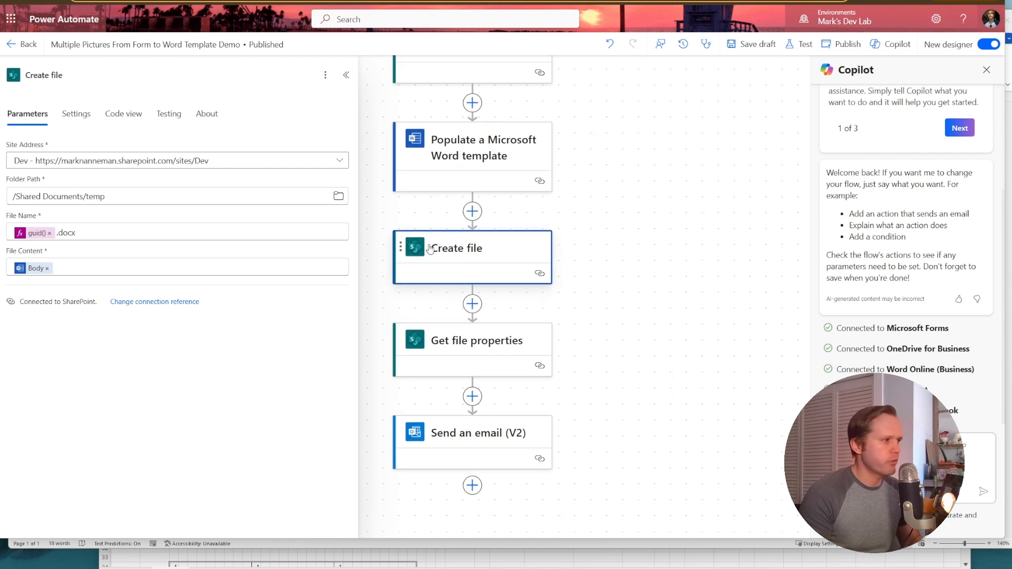
Step: Bring up the Create file step's guid() file name expression
{"action": "left_click", "coordinate": [36, 235]}
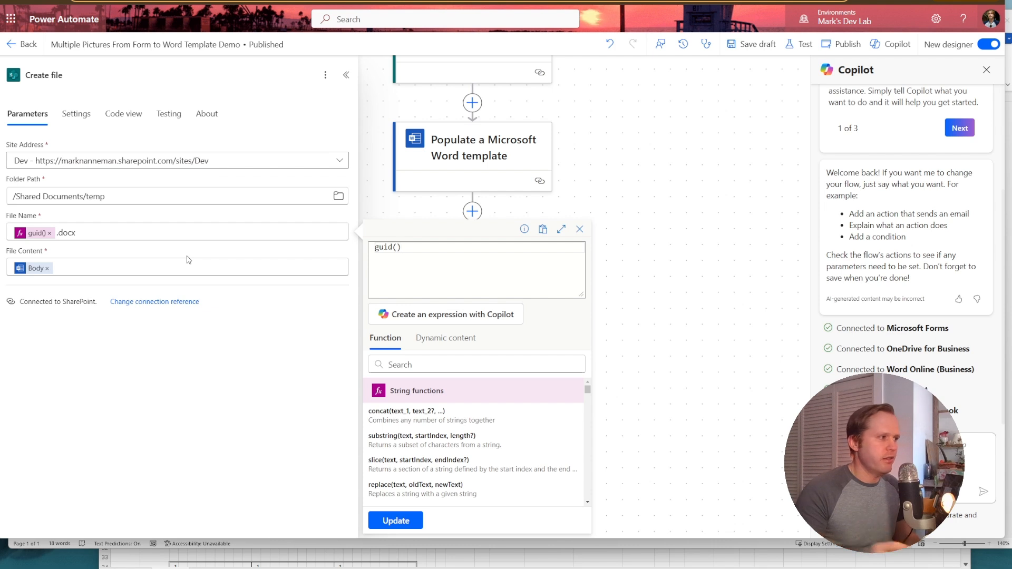
{"action": "type", "text": " ut"}
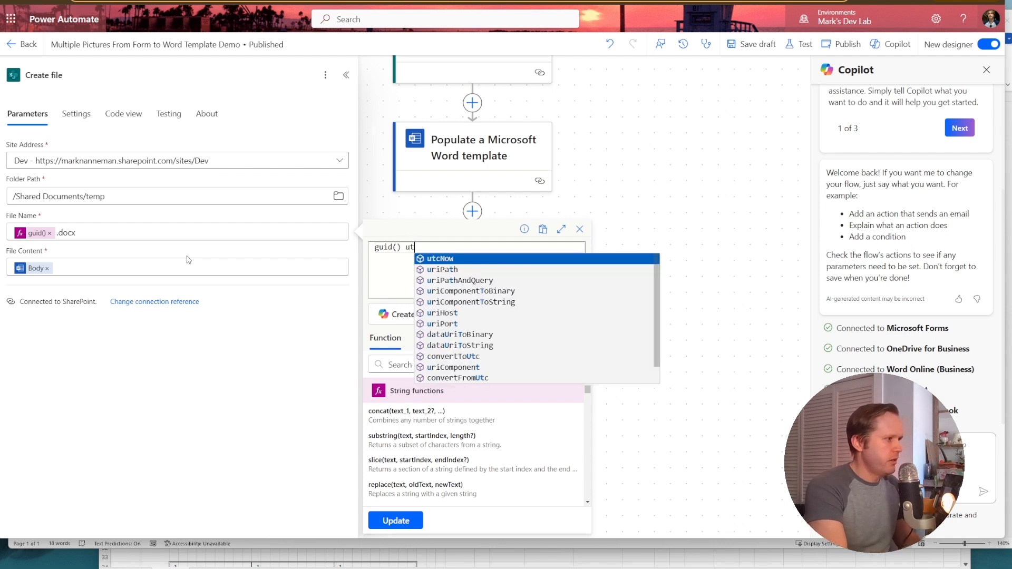
Step: Add a trial formatDateTime(utcNow()) timestamp to the file name expression
{"action": "key", "text": "BackSpace"}
{"action": "key", "text": "BackSpace"}
{"action": "type", "text": "form"}
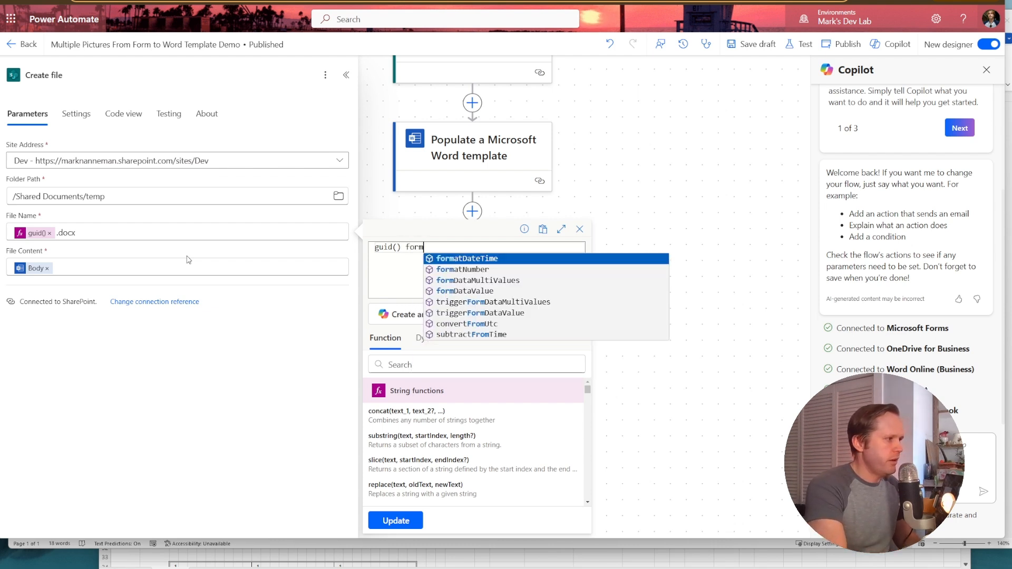
{"action": "key", "text": "Tab"}
{"action": "type", "text": "(ut"}
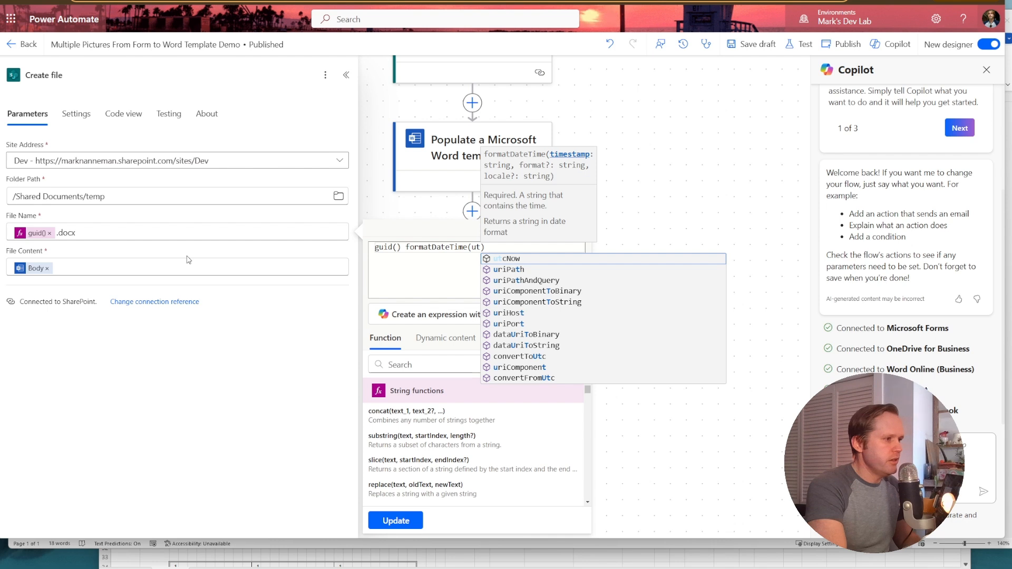
{"action": "key", "text": "Tab"}
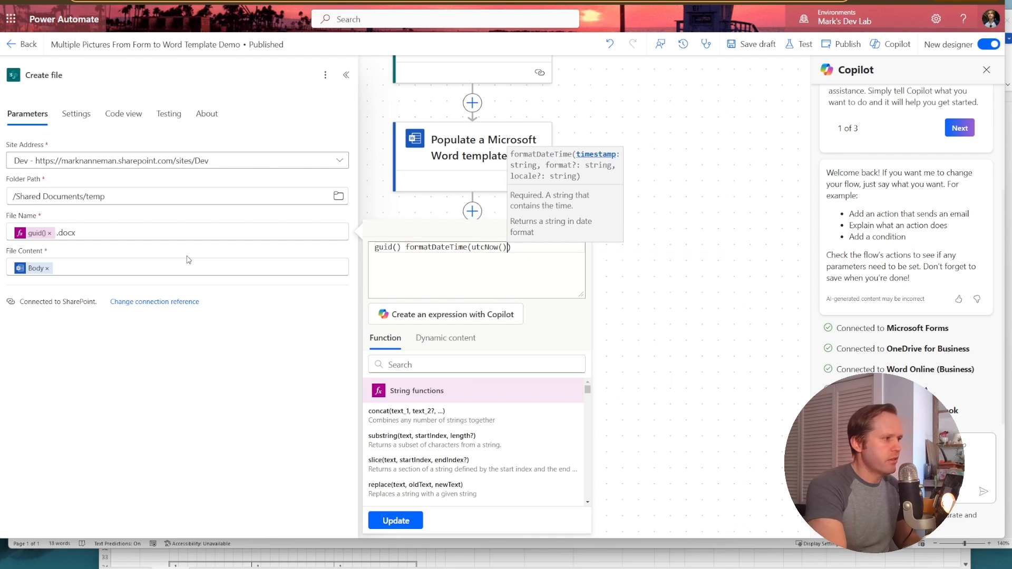
{"action": "type", "text": "'"}
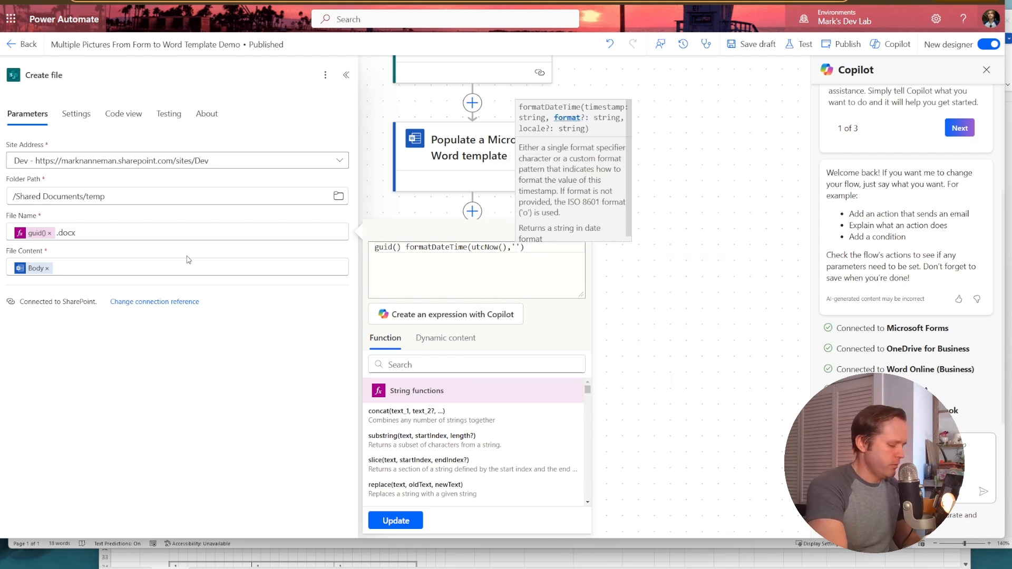
{"action": "type", "text": "hh"}
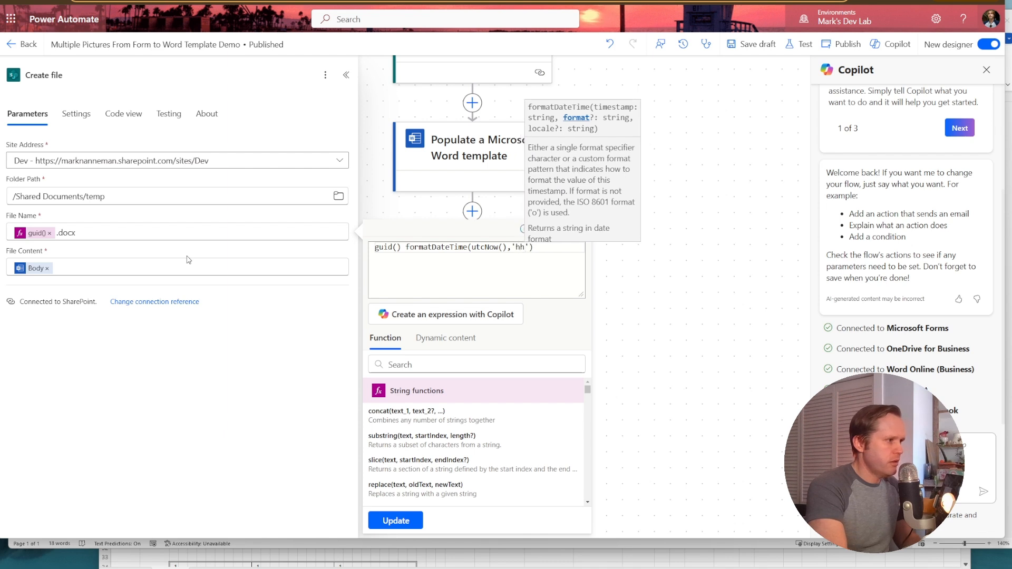
{"action": "type", "text": "mss"}
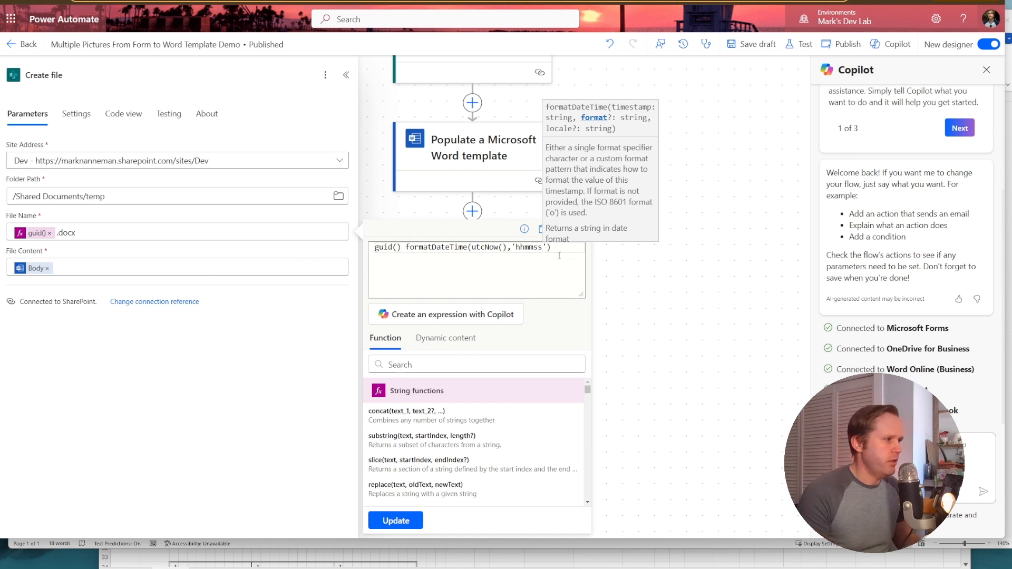
Step: Remove the timestamp portion again, leaving the file name as guid()
{"action": "left_click_drag", "start_coordinate": [554, 247], "coordinate": [409, 247]}
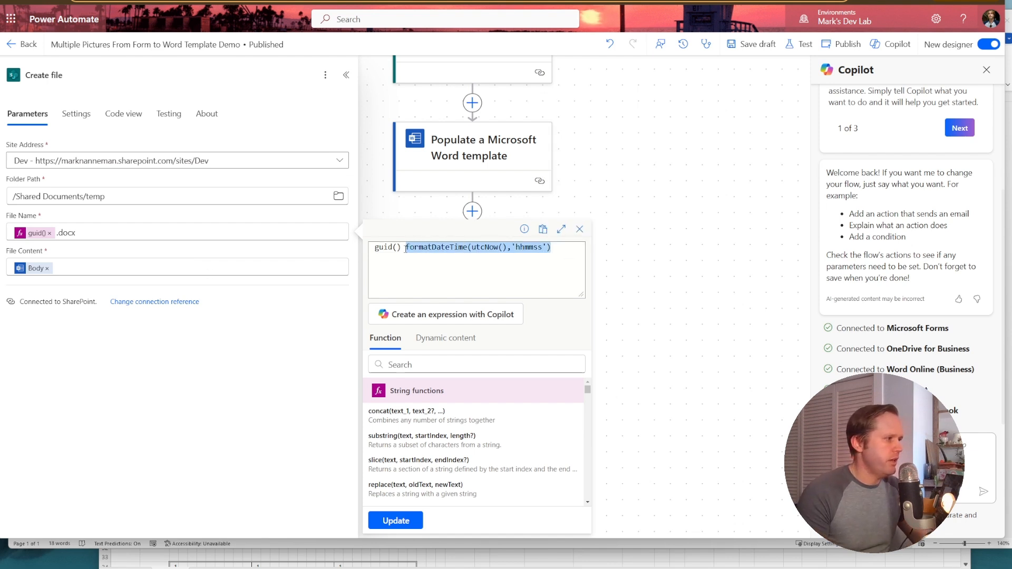
{"action": "key", "text": "Delete"}
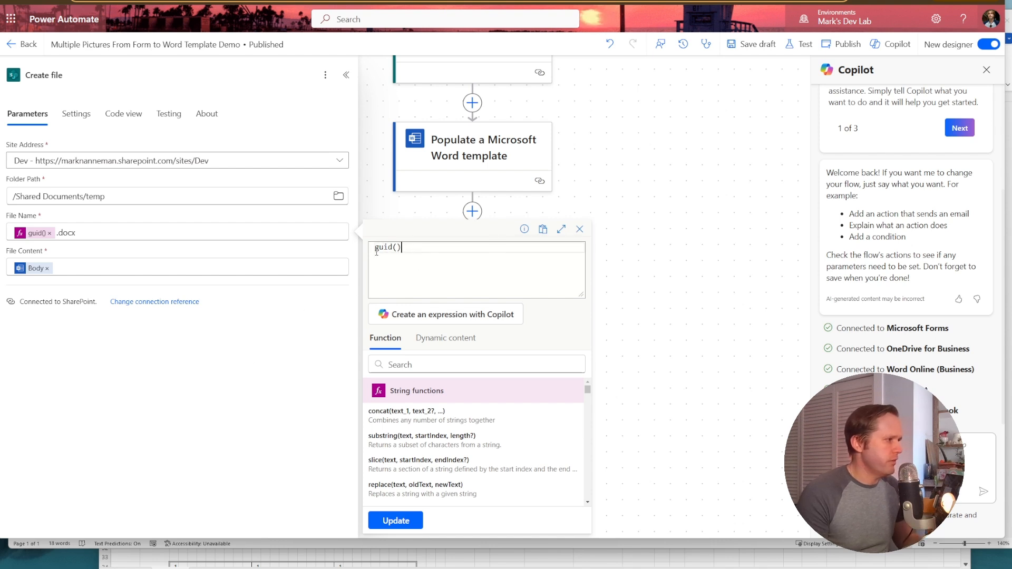
{"action": "left_click", "coordinate": [278, 398]}
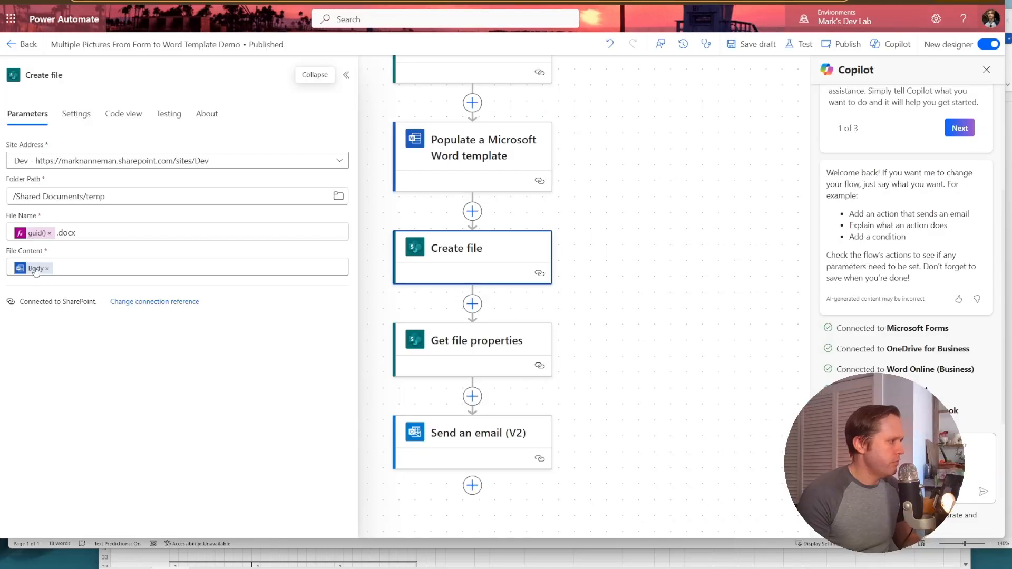
Step: Check the Body dynamic content for File Content, then show the Get file properties step settings
{"action": "left_click", "coordinate": [199, 270]}
{"action": "left_click", "coordinate": [349, 261]}
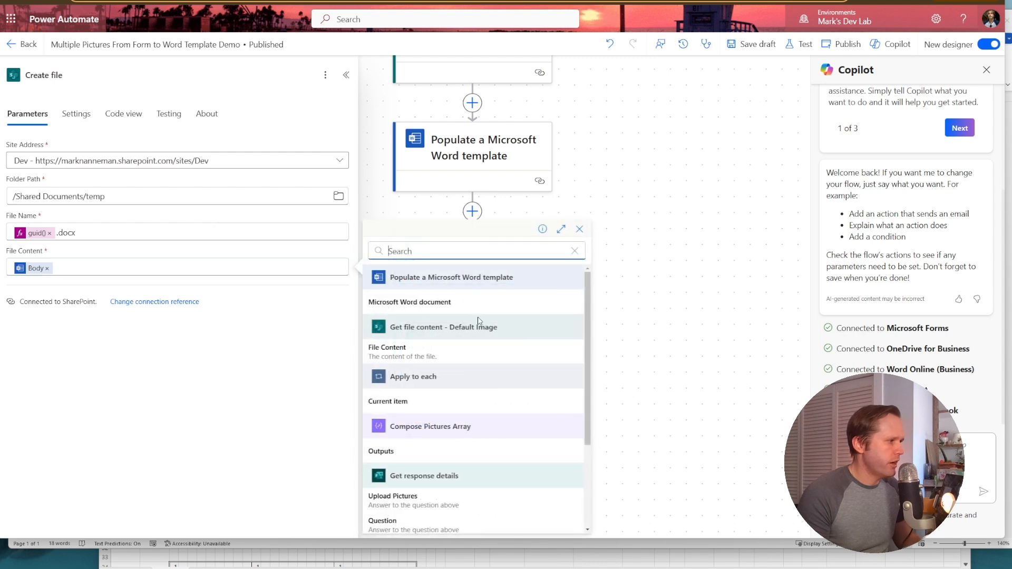
{"action": "mouse_move", "coordinate": [472, 159]}
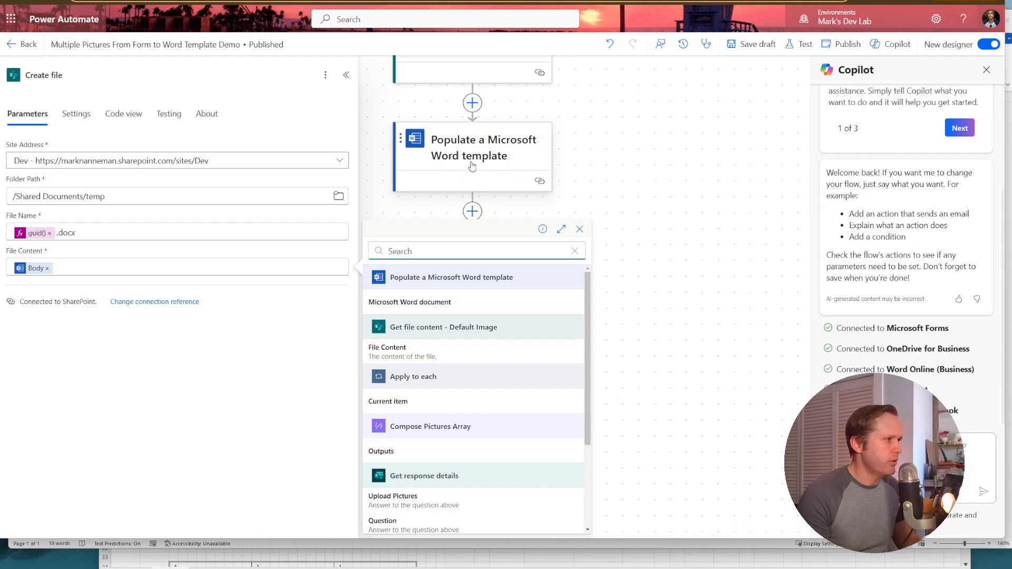
{"action": "left_click", "coordinate": [611, 193]}
{"action": "scroll", "coordinate": [522, 325], "scroll_direction": "down", "scroll_amount": 2}
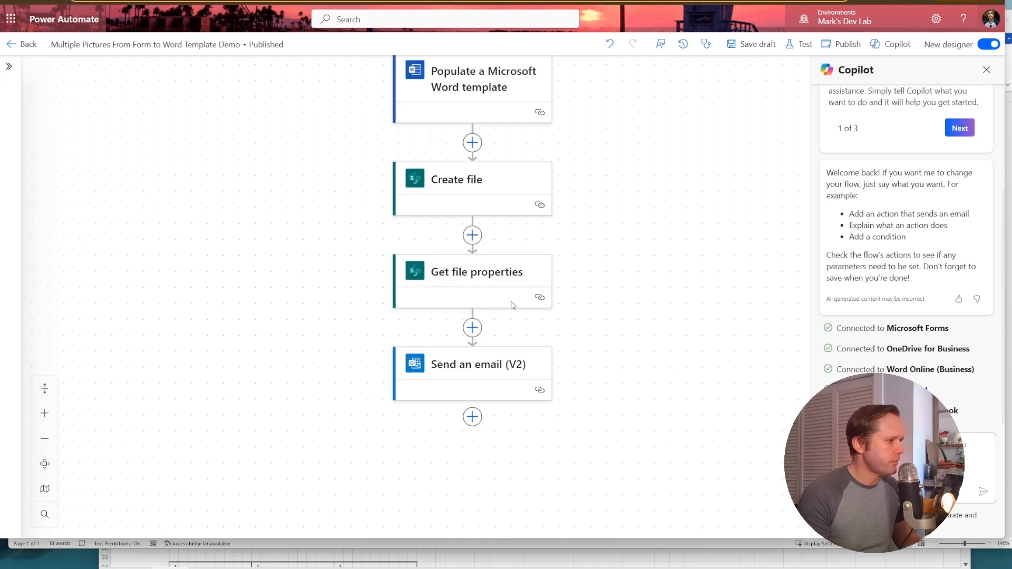
{"action": "left_click", "coordinate": [513, 285]}
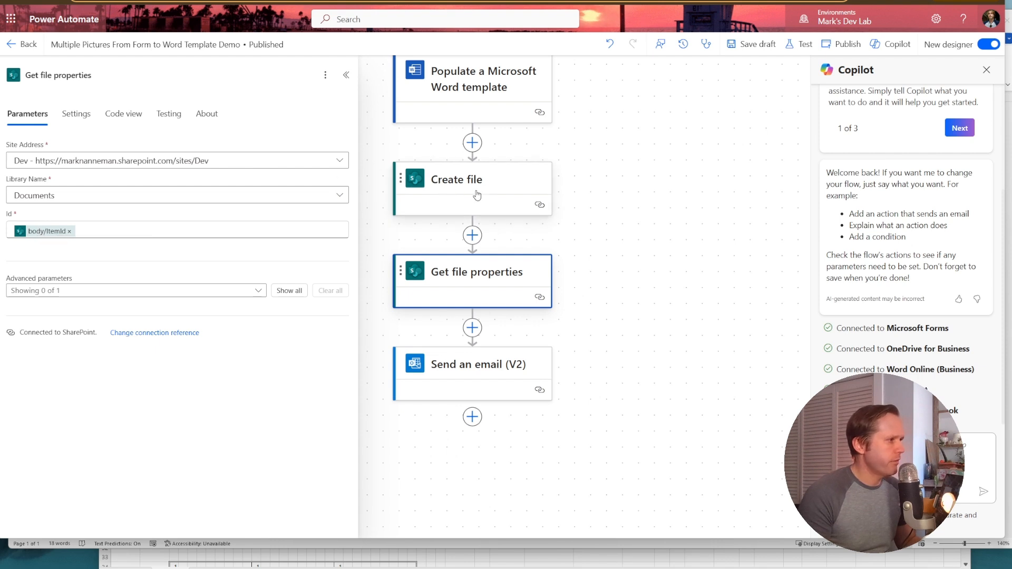
Step: Review the Send an email (V2) body's img src markup and the attachment Name entry
{"action": "left_click", "coordinate": [466, 374]}
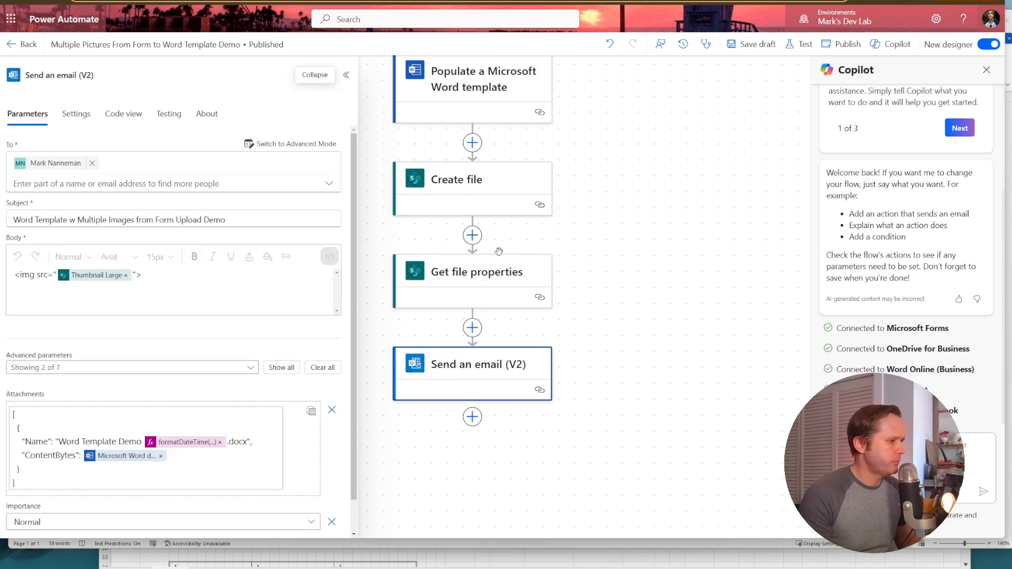
{"action": "scroll", "coordinate": [498, 251], "scroll_direction": "down", "scroll_amount": 3}
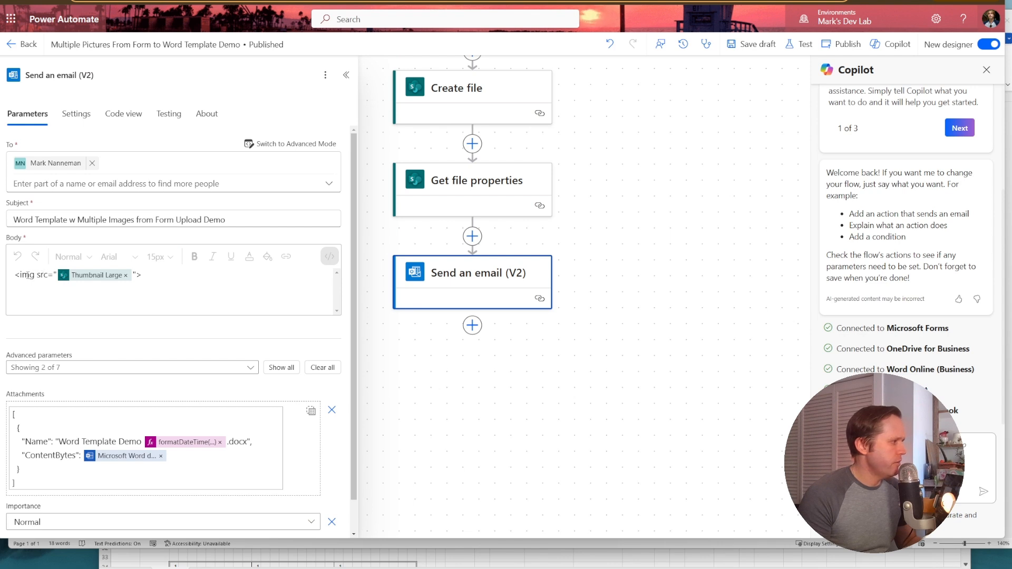
{"action": "left_click", "coordinate": [26, 275]}
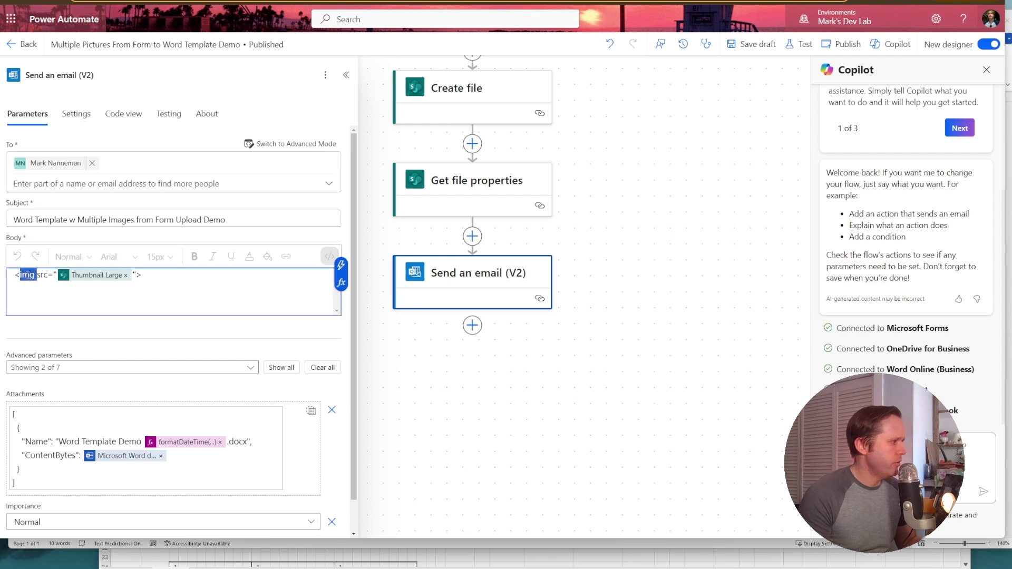
{"action": "double_click", "coordinate": [43, 275]}
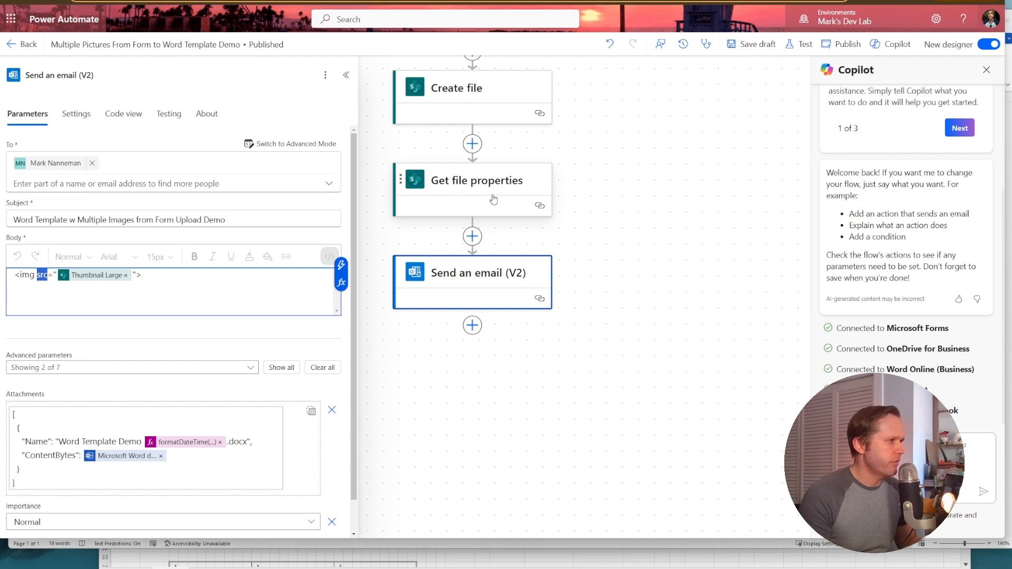
{"action": "scroll", "coordinate": [155, 400], "scroll_direction": "down", "scroll_amount": 1}
{"action": "scroll", "coordinate": [156, 400], "scroll_direction": "down", "scroll_amount": 1}
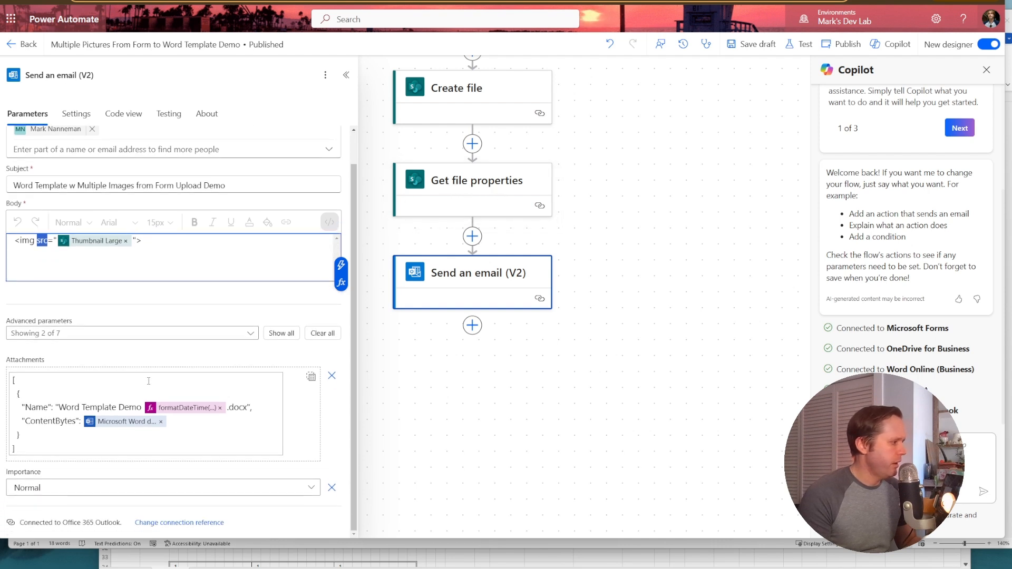
{"action": "double_click", "coordinate": [33, 407]}
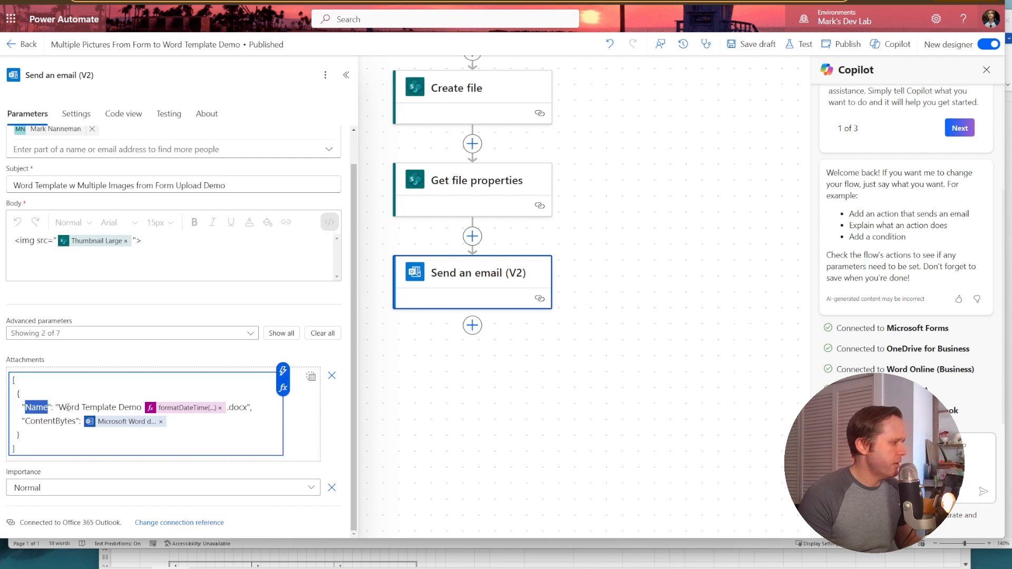
Step: Review the attachment name's formatDateTime yyyyMMdd-hhmmss timestamp and .docx extension
{"action": "left_click", "coordinate": [176, 408]}
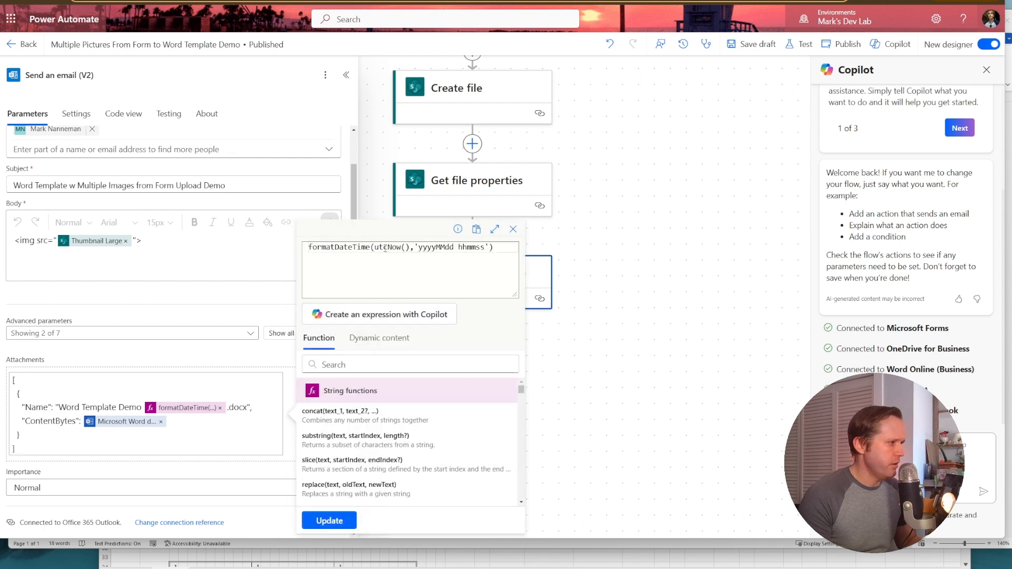
{"action": "double_click", "coordinate": [435, 247]}
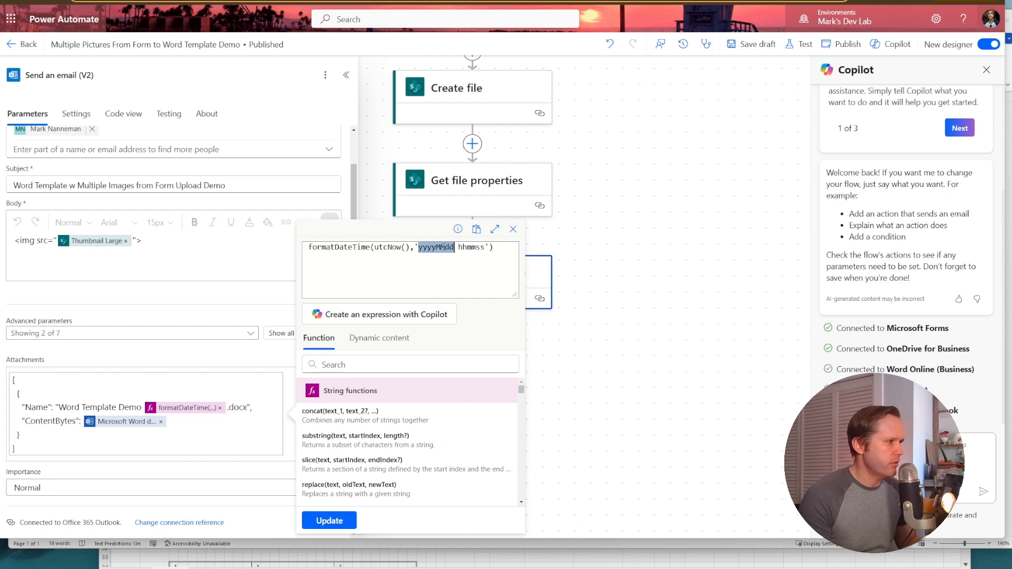
{"action": "double_click", "coordinate": [472, 246]}
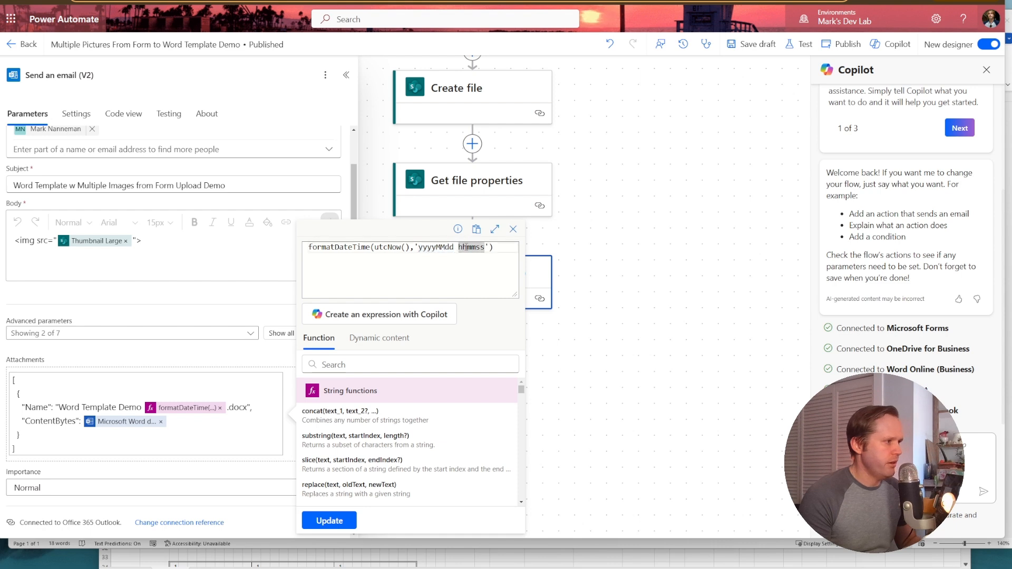
{"action": "left_click", "coordinate": [212, 445]}
{"action": "double_click", "coordinate": [237, 407]}
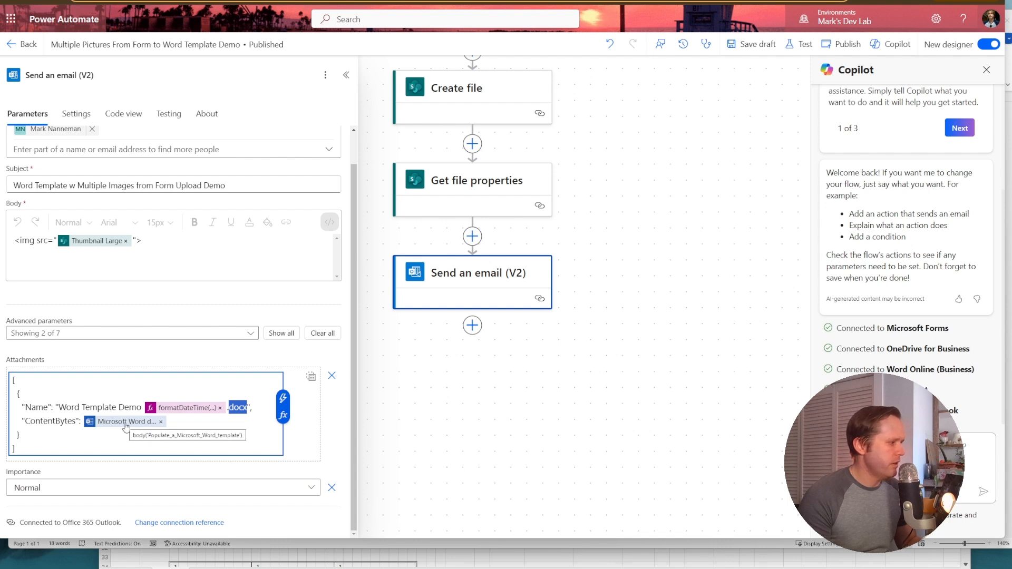
{"action": "scroll", "coordinate": [470, 197], "scroll_direction": "up", "scroll_amount": 4}
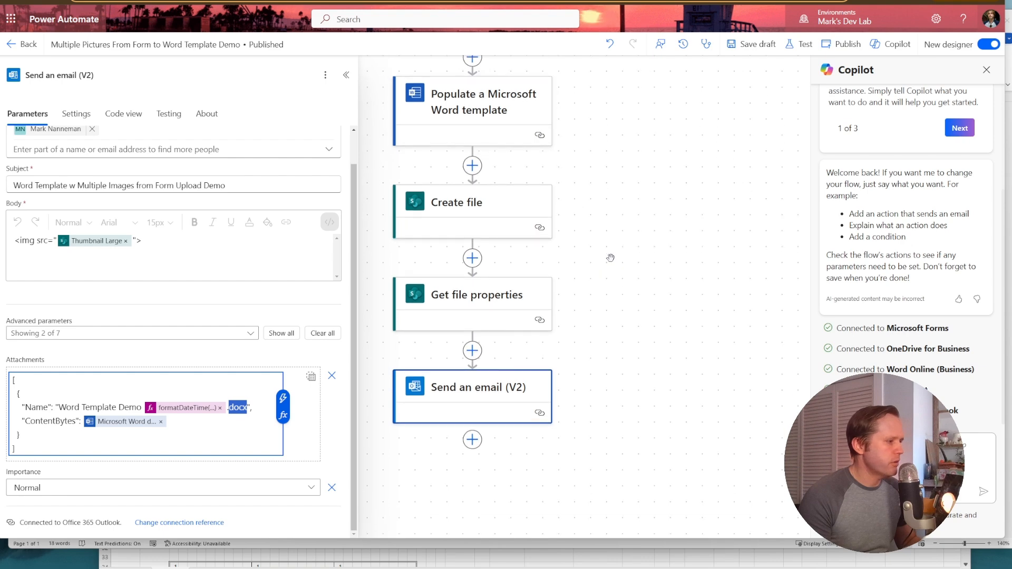
{"action": "scroll", "coordinate": [611, 258], "scroll_direction": "down", "scroll_amount": 2}
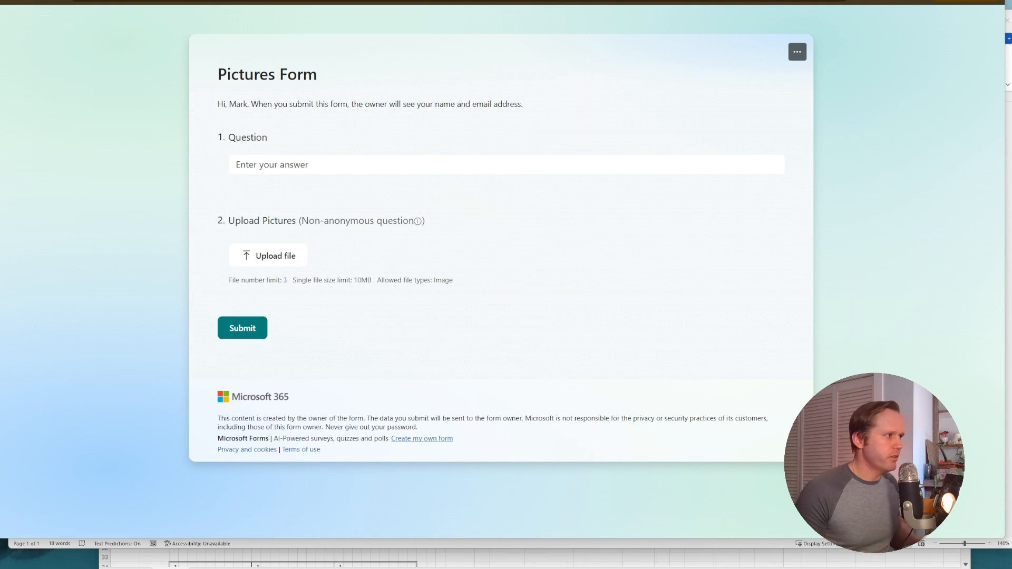
Step: Answer the first question and upload Desktop Neon.jpg and Block Grid White 2.jpg
{"action": "left_click", "coordinate": [370, 163]}
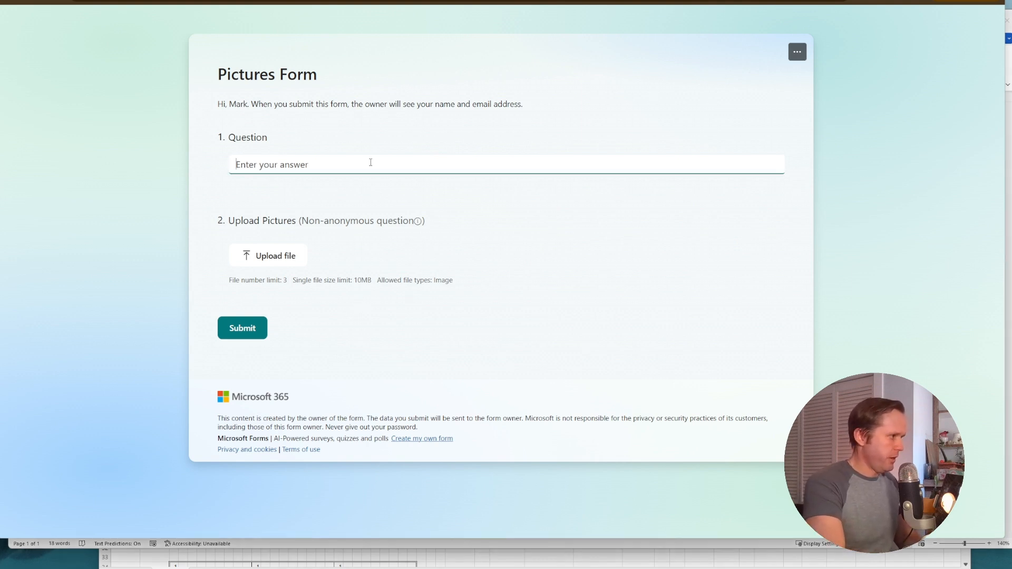
{"action": "type", "text": "Answer"}
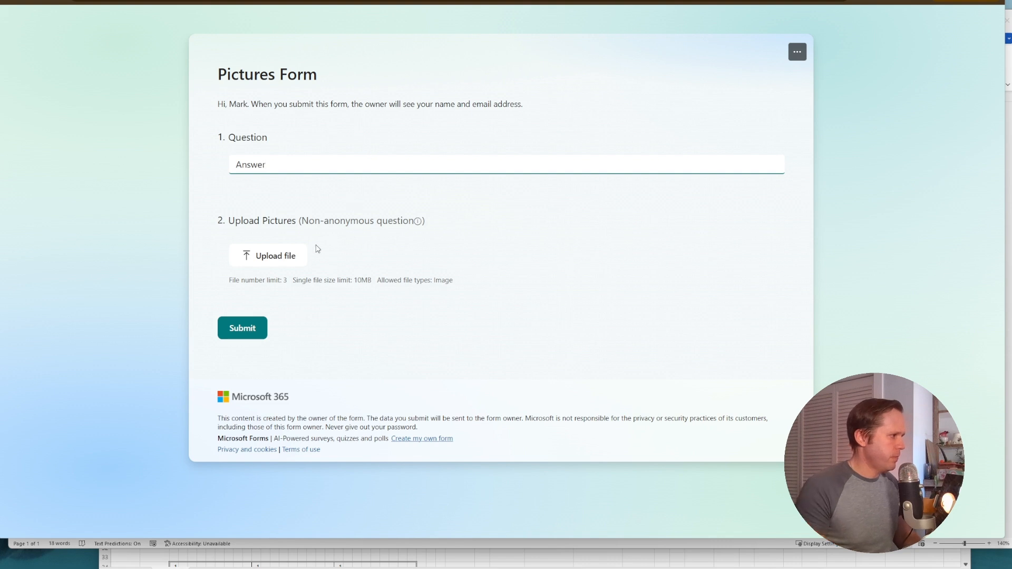
{"action": "left_click", "coordinate": [289, 254]}
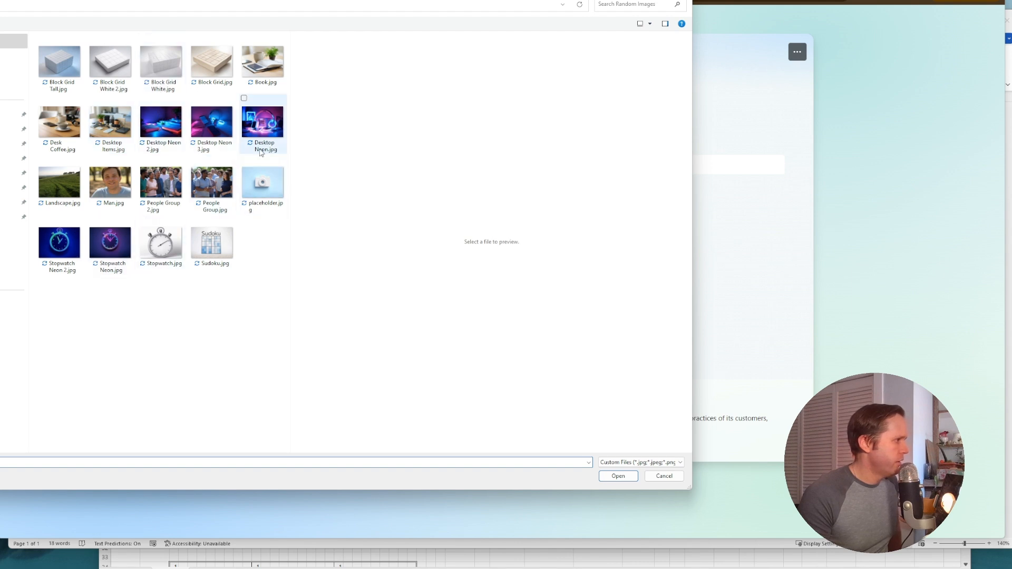
{"action": "left_click", "coordinate": [261, 127]}
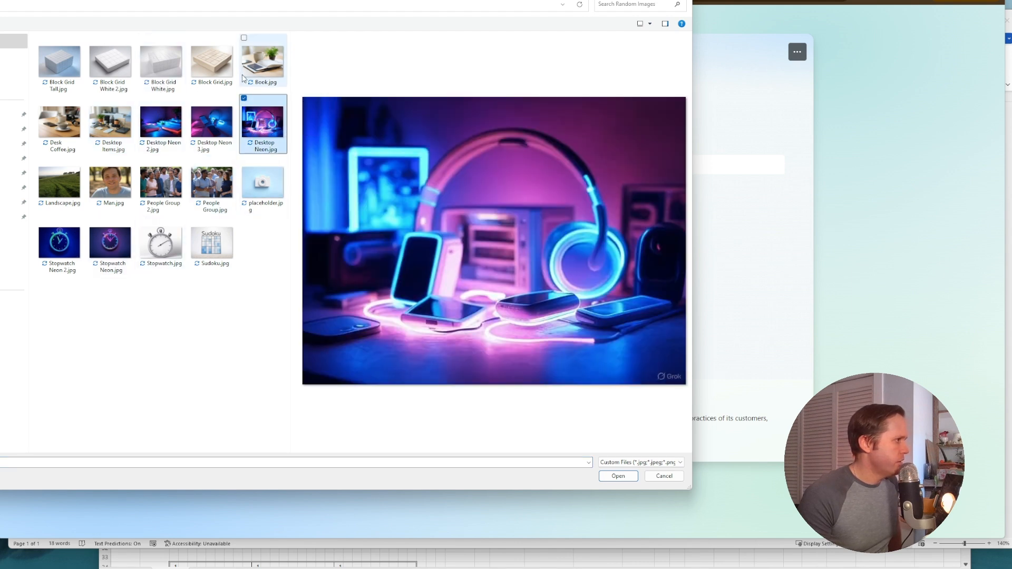
{"action": "left_click", "coordinate": [92, 40]}
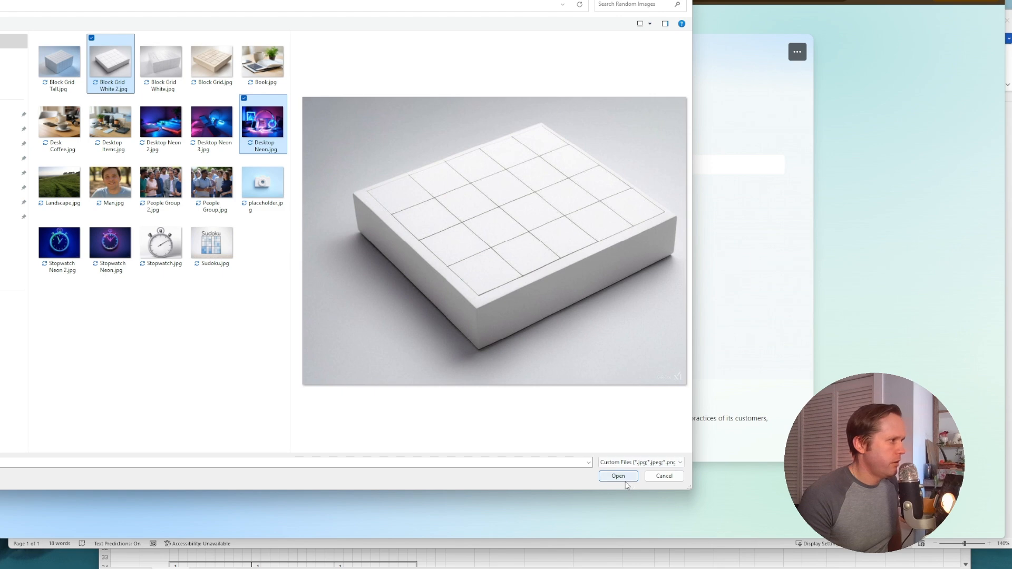
{"action": "left_click", "coordinate": [618, 477]}
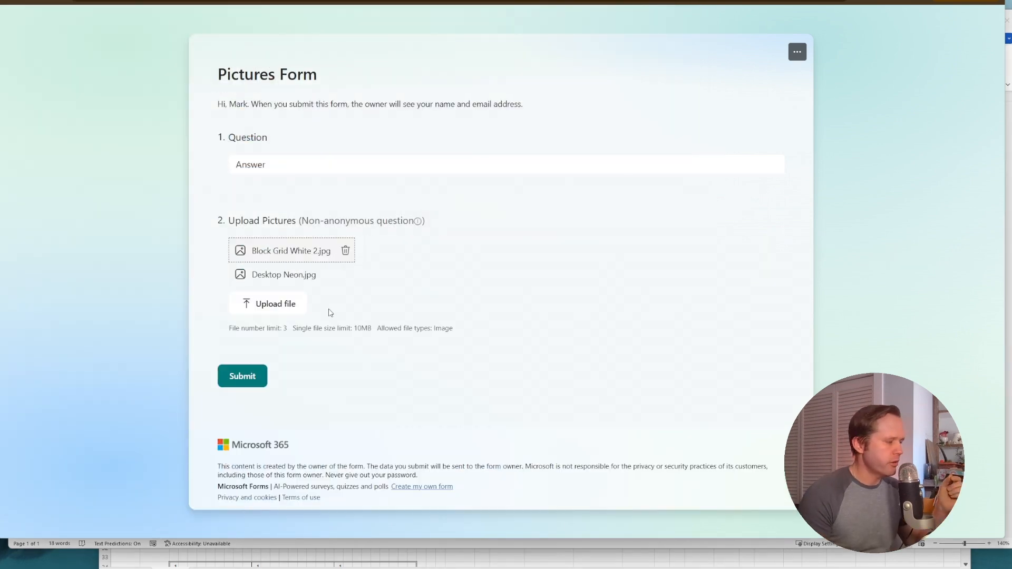
Step: Submit the form and check the document's Block Grid White 2 image/jpeg and Desktop Neon entries
{"action": "left_click", "coordinate": [245, 378]}
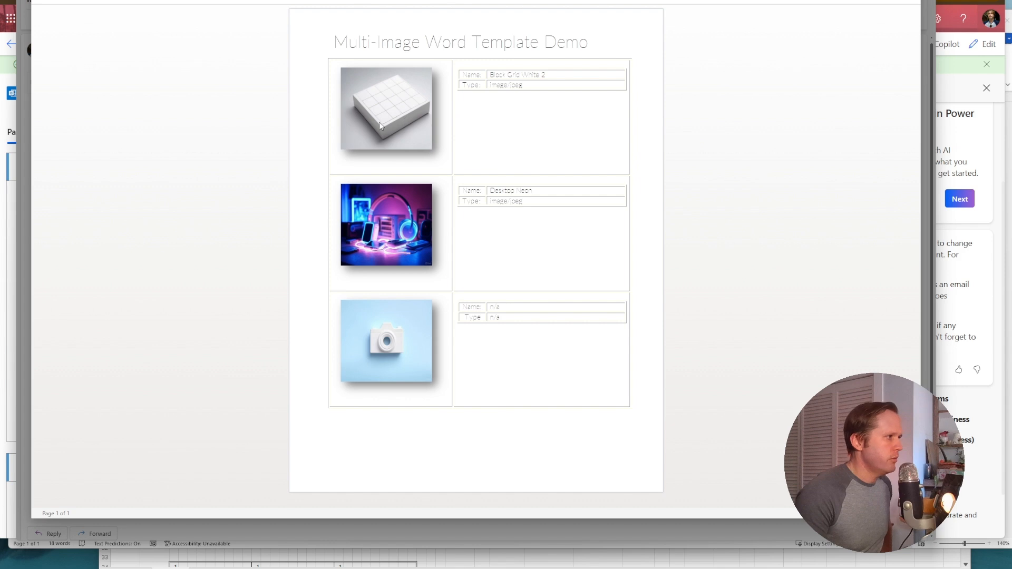
{"action": "double_click", "coordinate": [500, 74]}
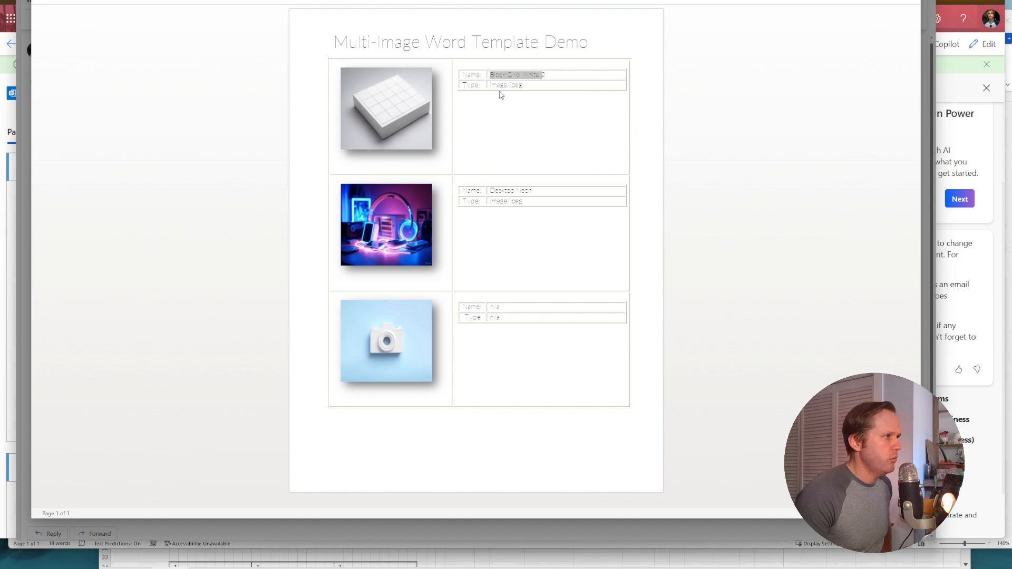
{"action": "double_click", "coordinate": [506, 85]}
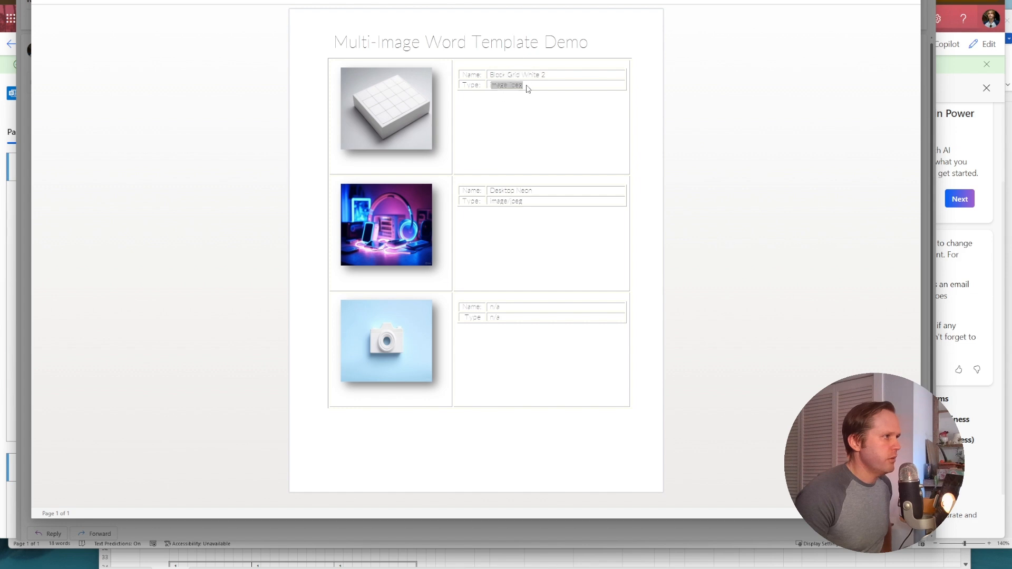
{"action": "left_click", "coordinate": [491, 190]}
{"action": "left_click_drag", "start_coordinate": [492, 191], "coordinate": [538, 191]}
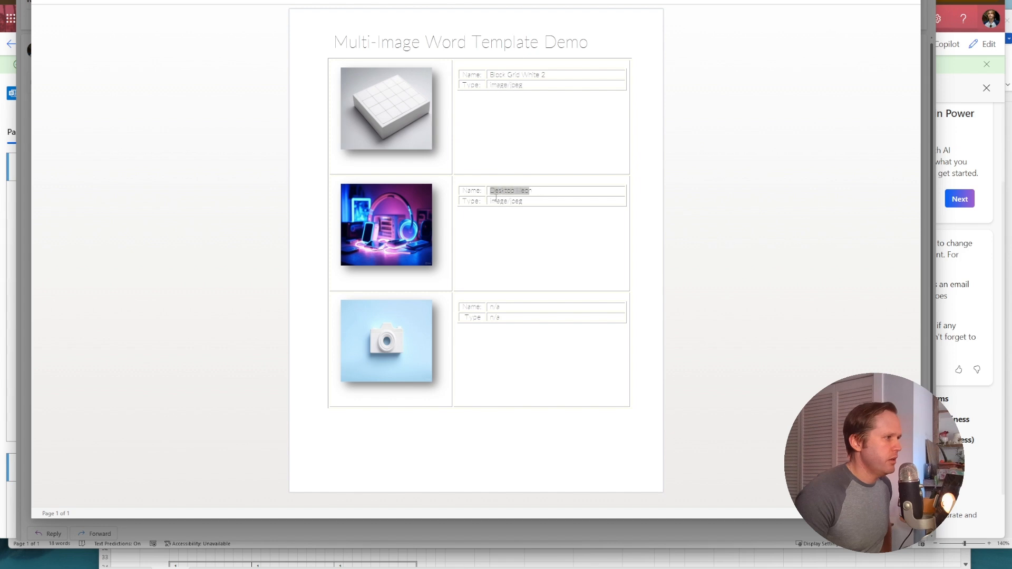